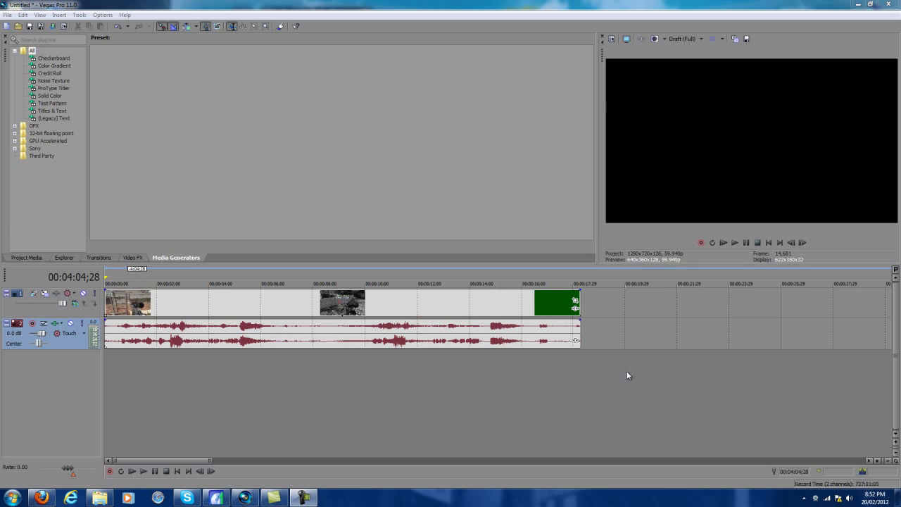
Preview the gameplay clip, then watch the example edit video on YouTube
click(466, 342)
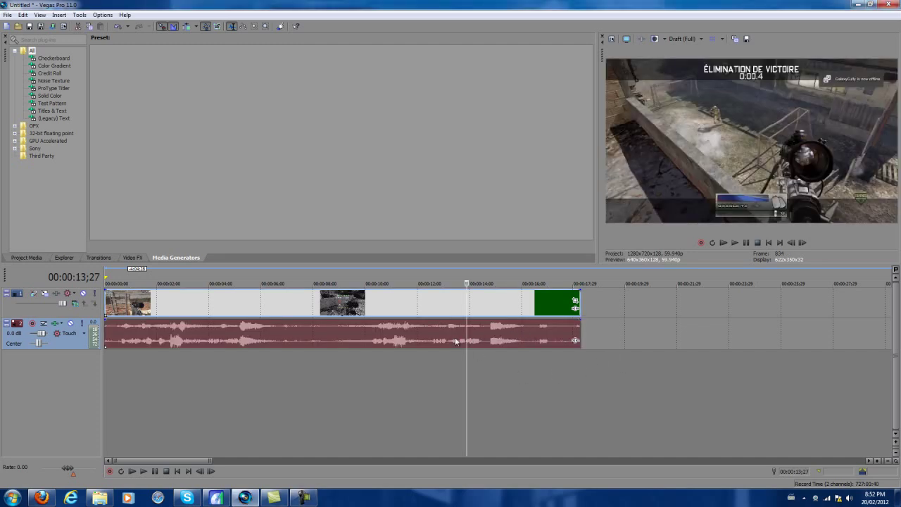
click(109, 335)
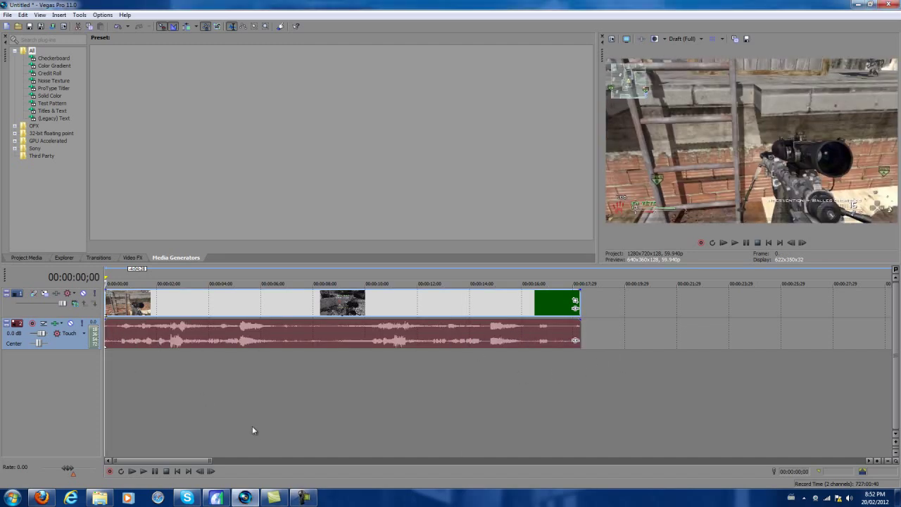
click(41, 498)
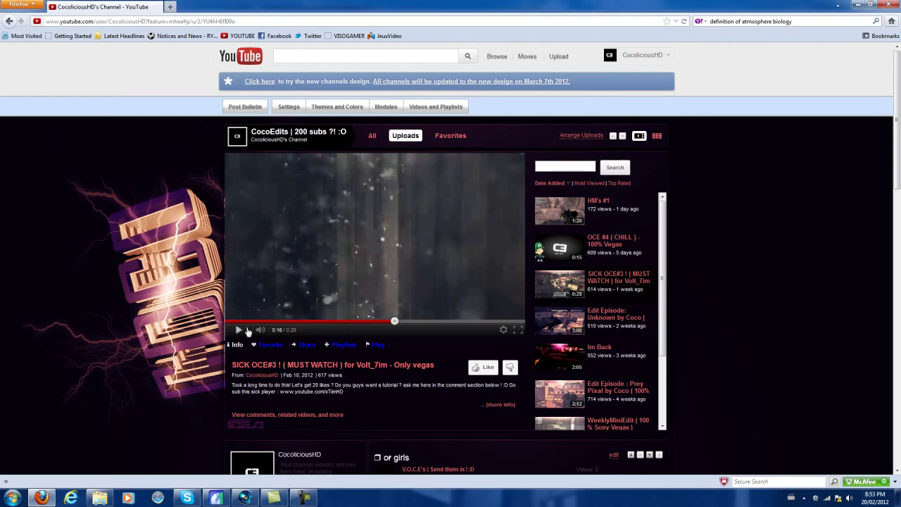
click(240, 330)
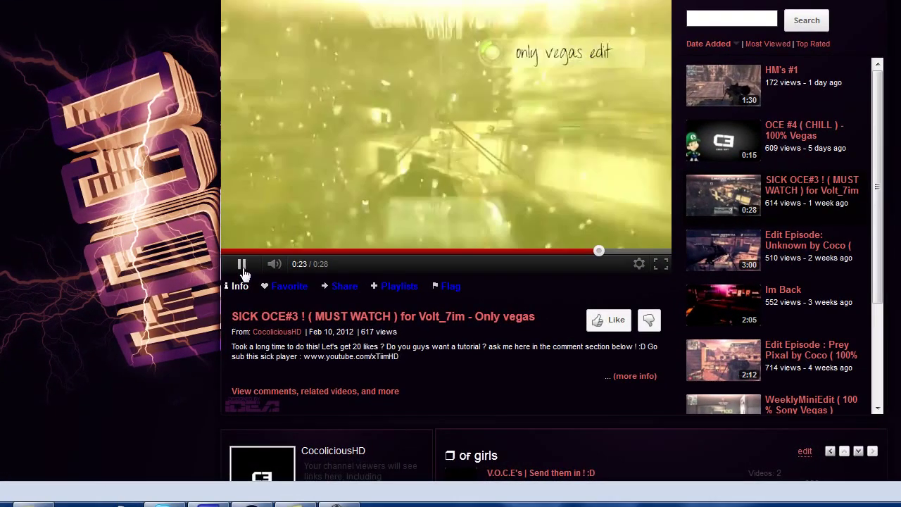
click(242, 265)
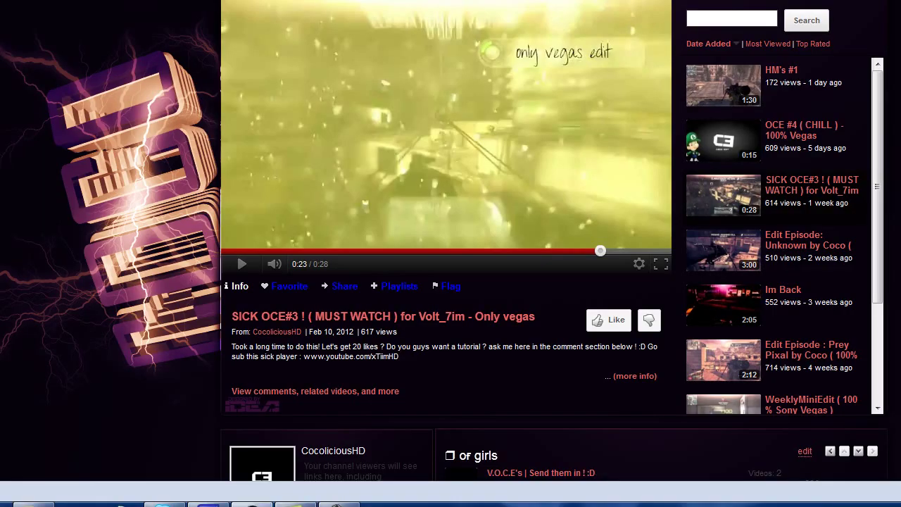
click(251, 504)
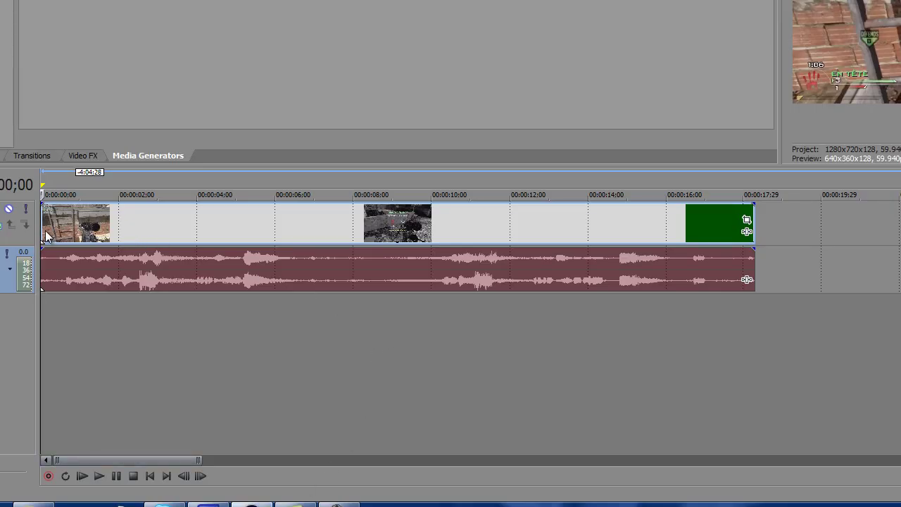
Uncheck Maintain aspect ratio in the gameplay video event's properties
click(49, 236)
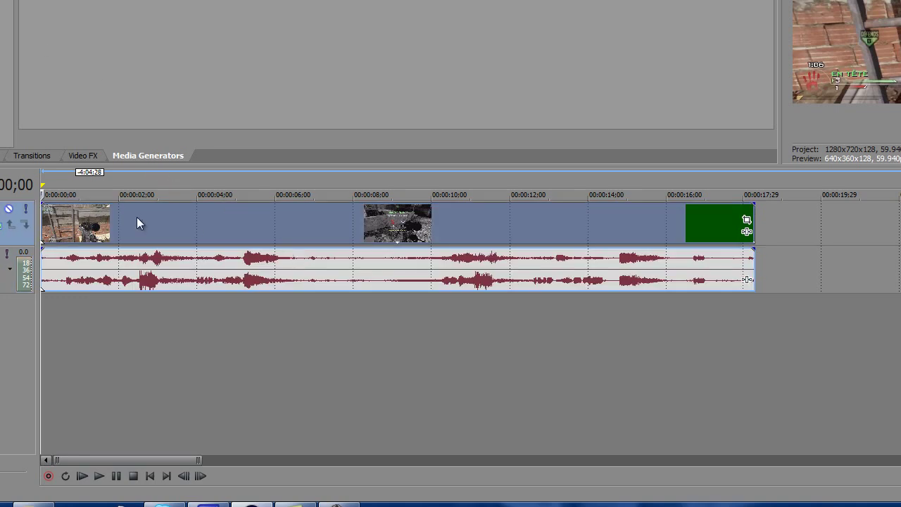
right_click(64, 222)
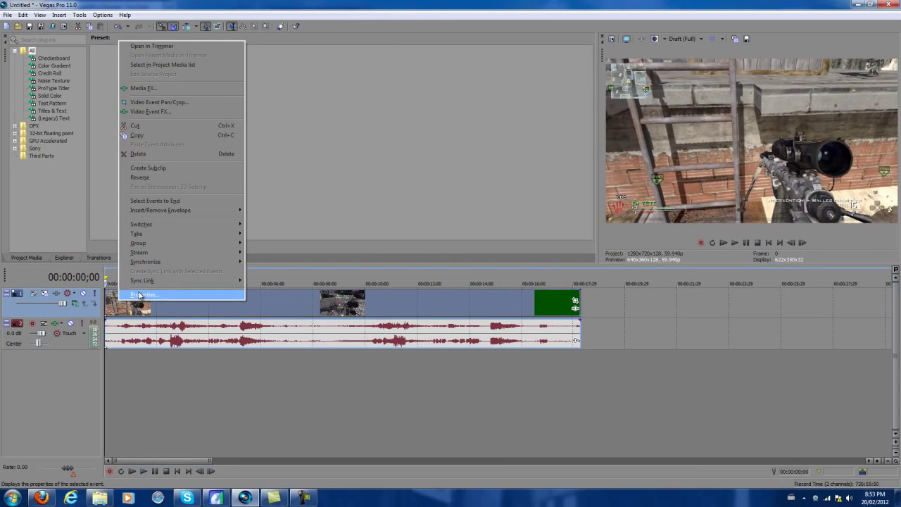
click(131, 210)
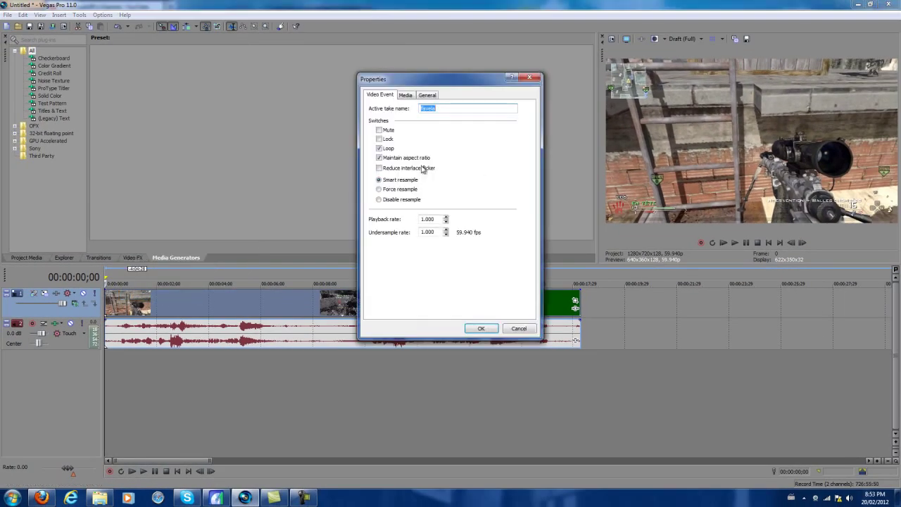
click(398, 160)
click(482, 329)
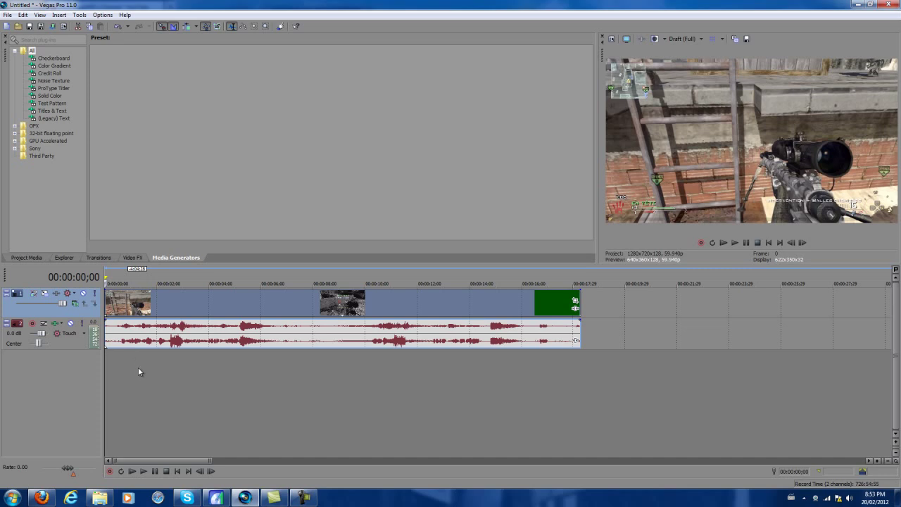
Insert a new audio track and import the Champagne Showers (Arion Dubstep Remix) MP3 onto it
right_click(169, 381)
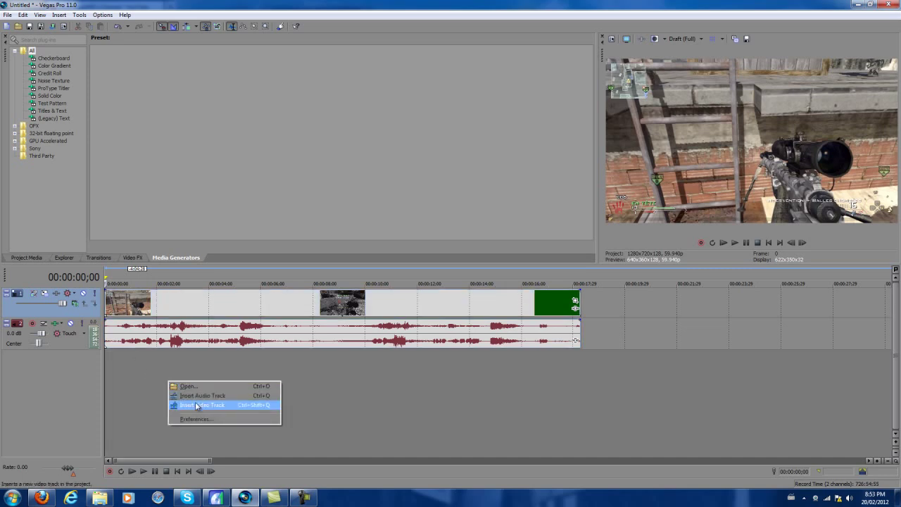
click(191, 396)
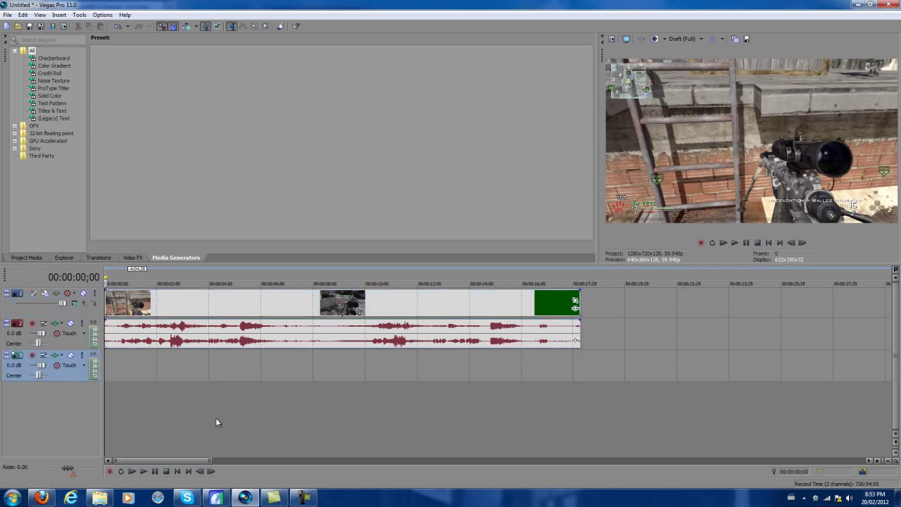
click(18, 27)
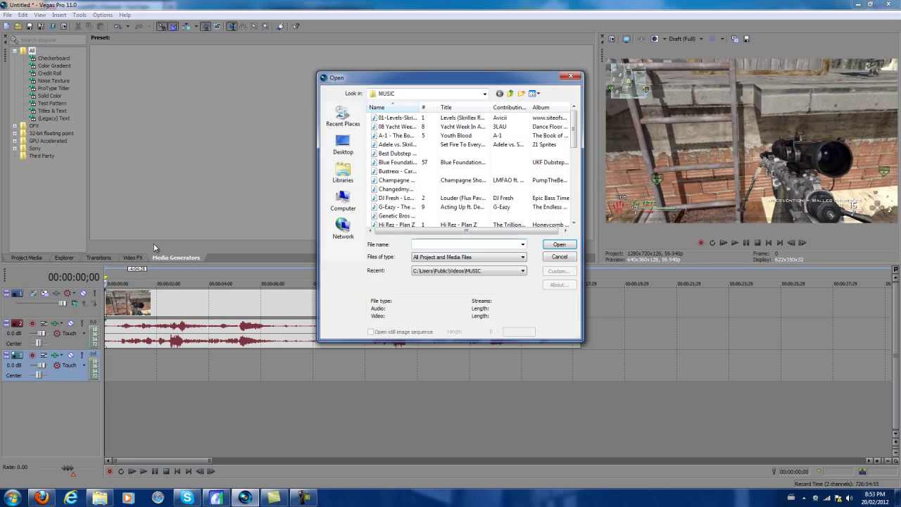
click(404, 162)
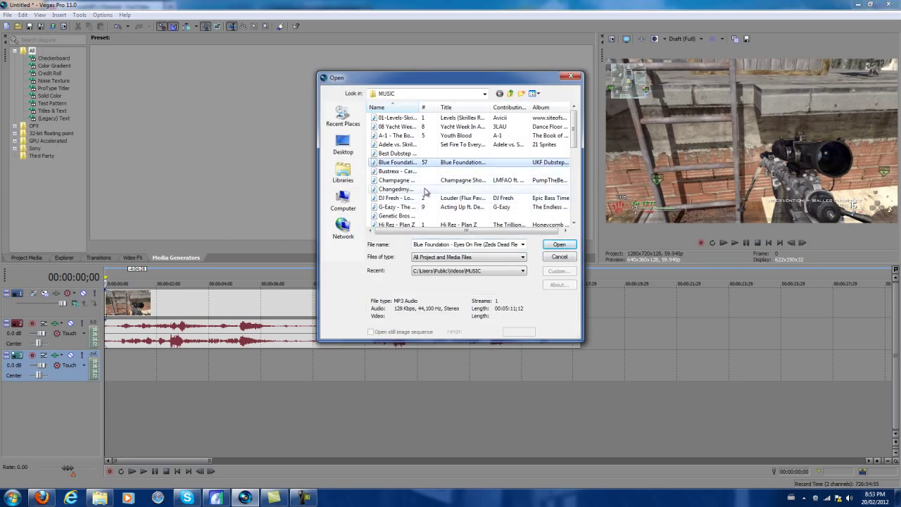
click(418, 181)
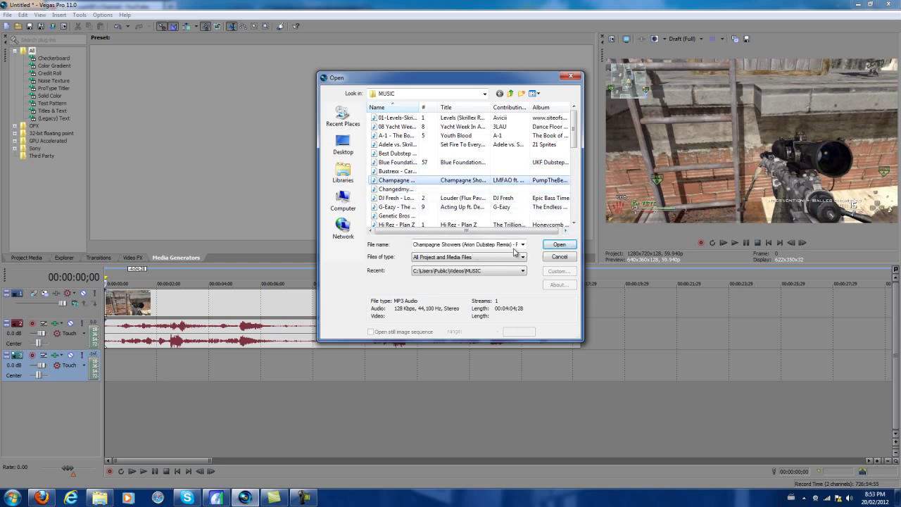
click(552, 245)
scroll(345, 372, down, 5)
Play the song from about 41 seconds to find the section, then delete the later portion
click(145, 373)
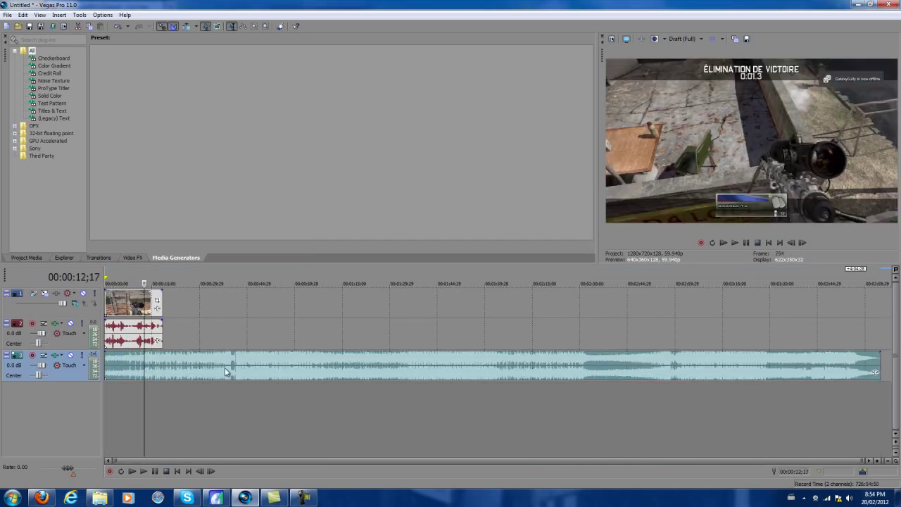
click(228, 364)
scroll(228, 365, up, 3)
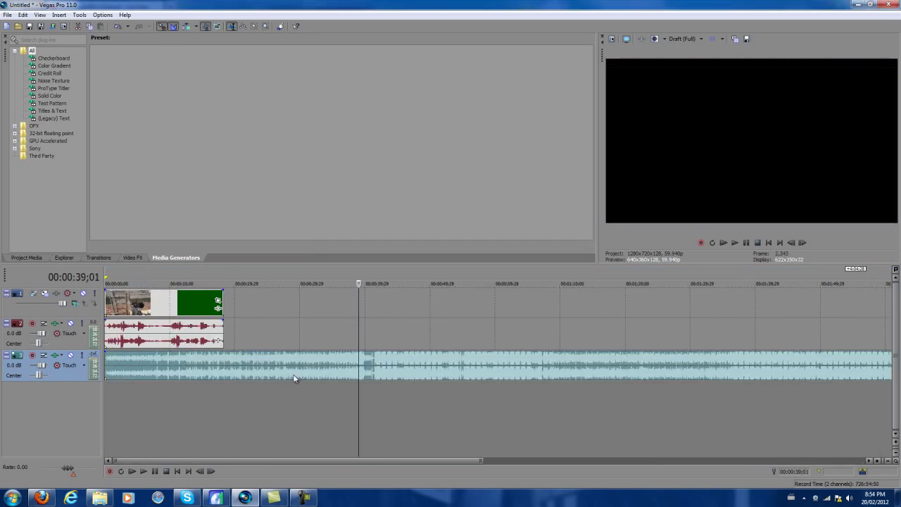
click(372, 350)
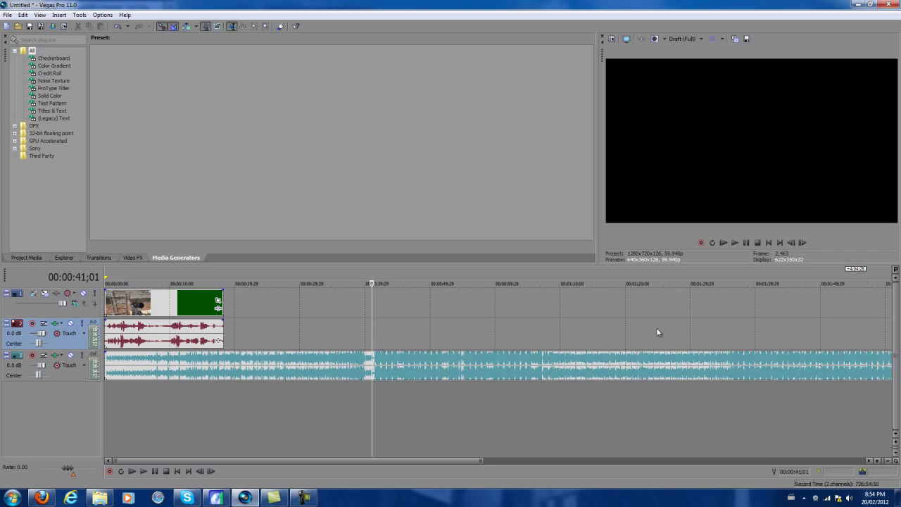
click(734, 242)
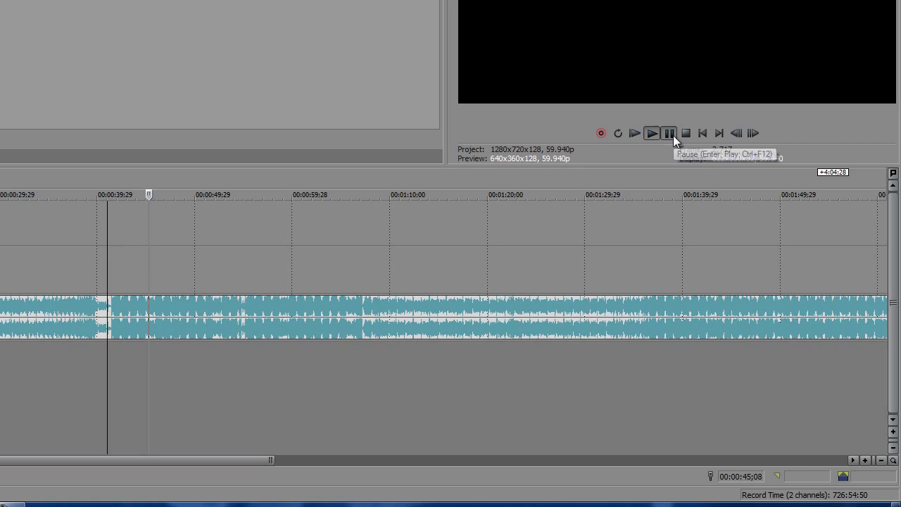
click(747, 243)
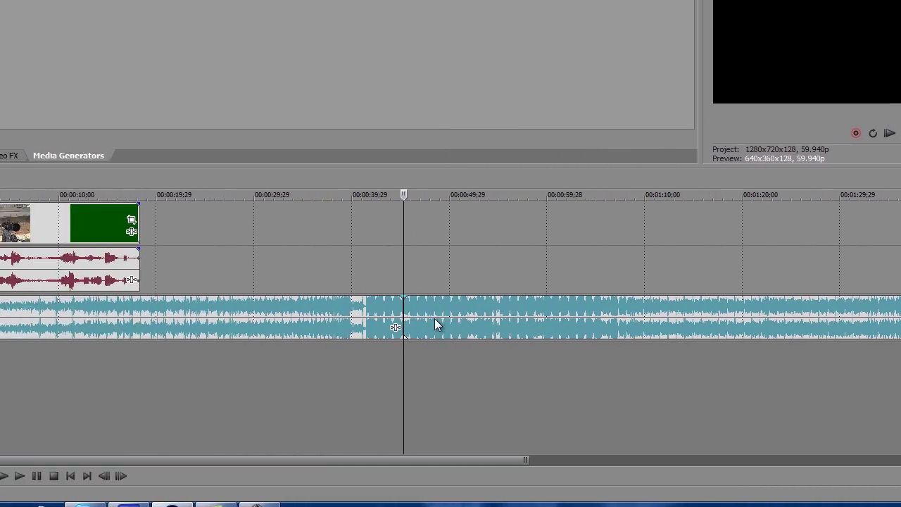
click(434, 320)
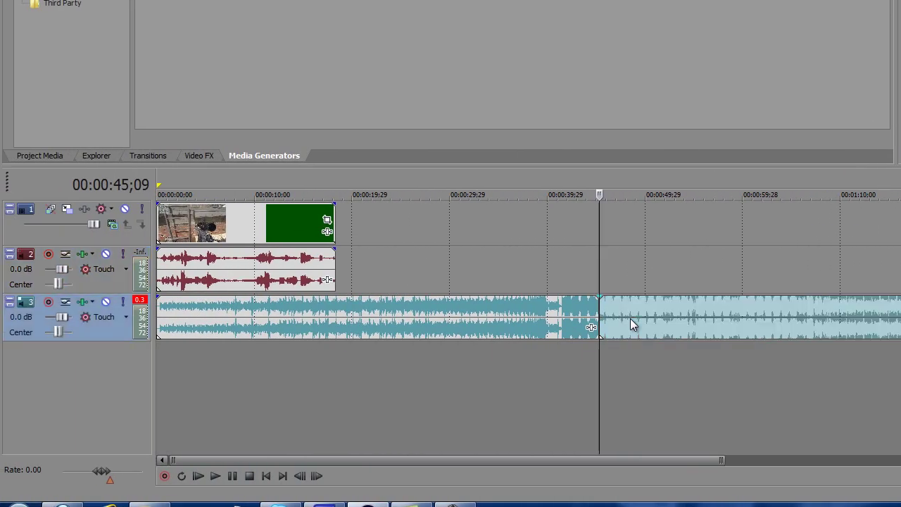
drag(630, 318, 693, 316)
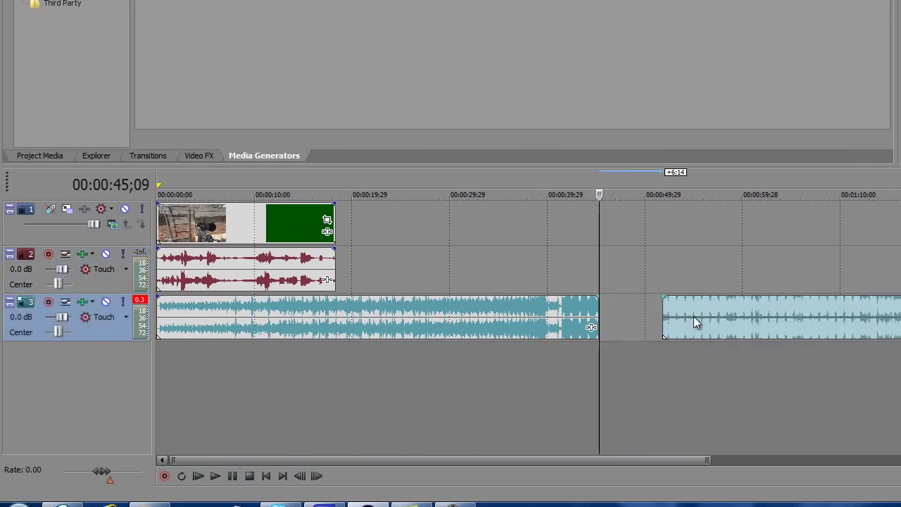
right_click(701, 324)
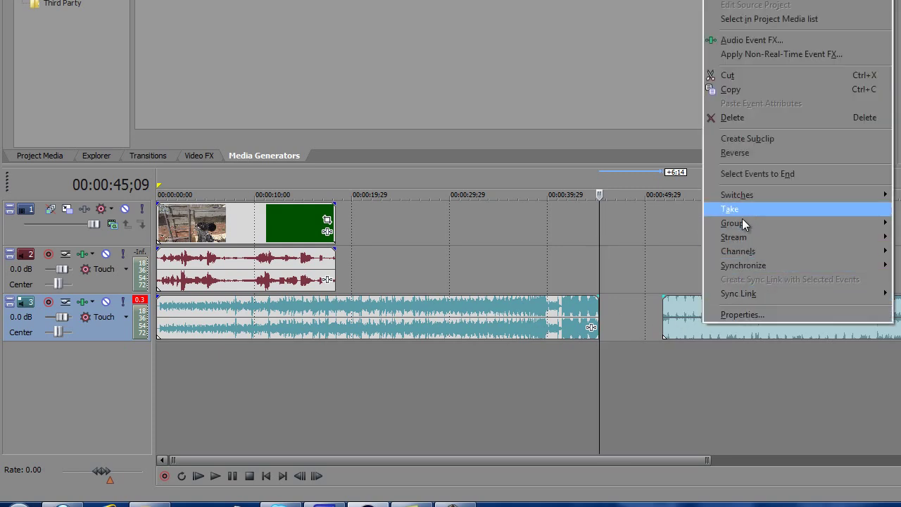
click(733, 118)
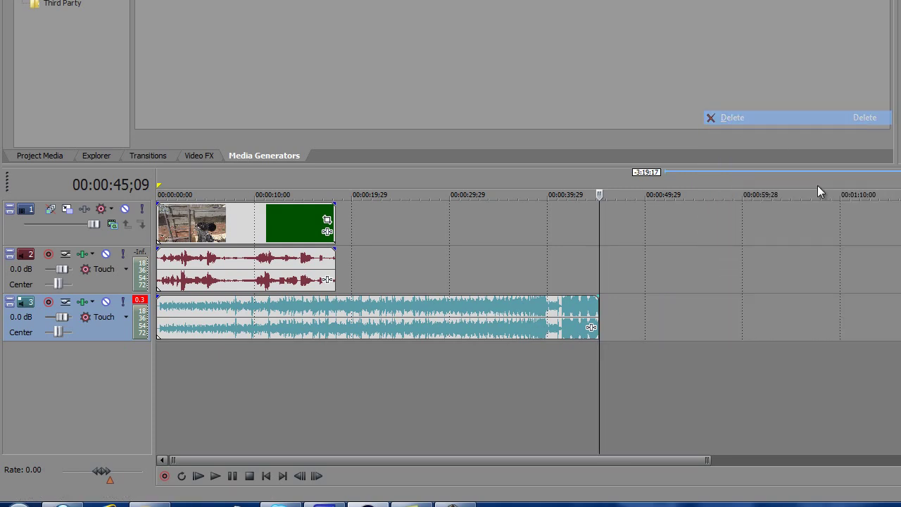
Split the song near 40 seconds, delete the earlier part, and move the excerpt to 00:00:00
click(556, 315)
key(Left)
key(Left)
key(Left)
key(Left)
key(Left)
key(Left)
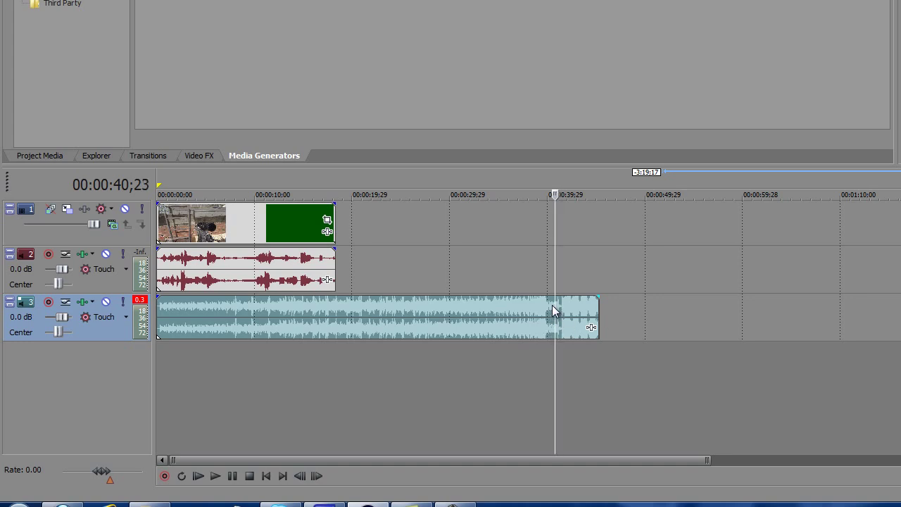
key(s)
right_click(499, 314)
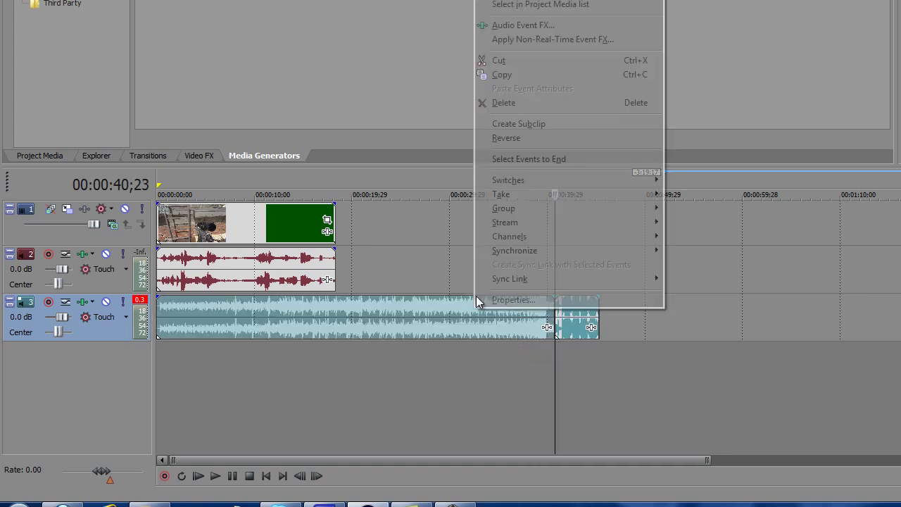
click(517, 102)
drag(563, 327, 160, 331)
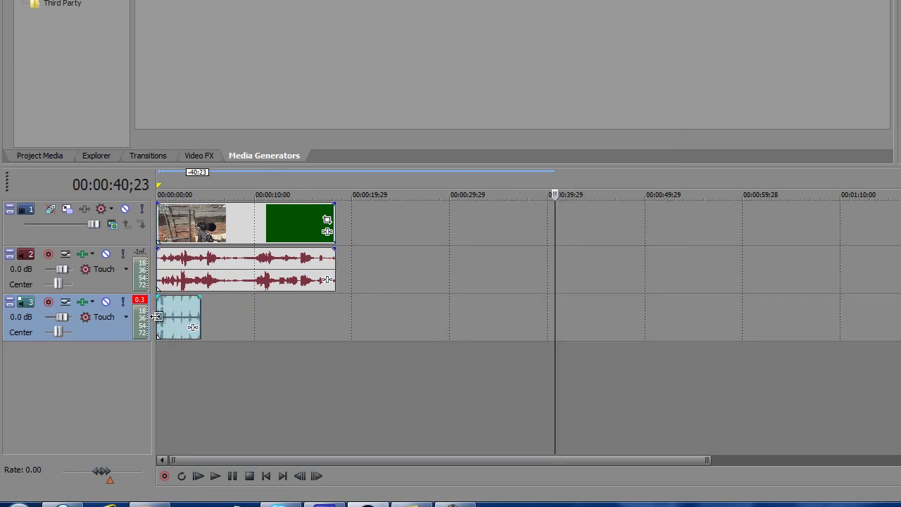
Play the project from the start and drop marker 1 on the song's first beat
click(157, 317)
scroll(254, 368, up, 6)
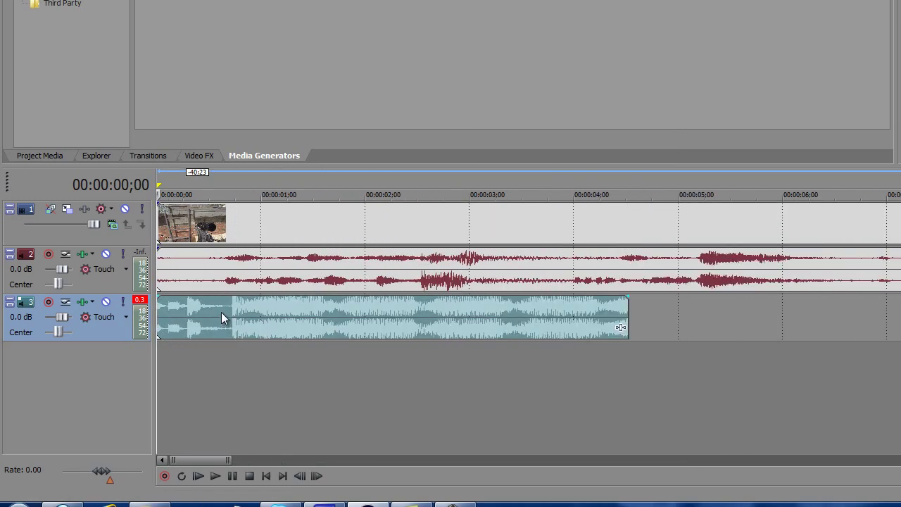
scroll(479, 313, down, 1)
scroll(296, 328, down, 1)
scroll(293, 342, up, 1)
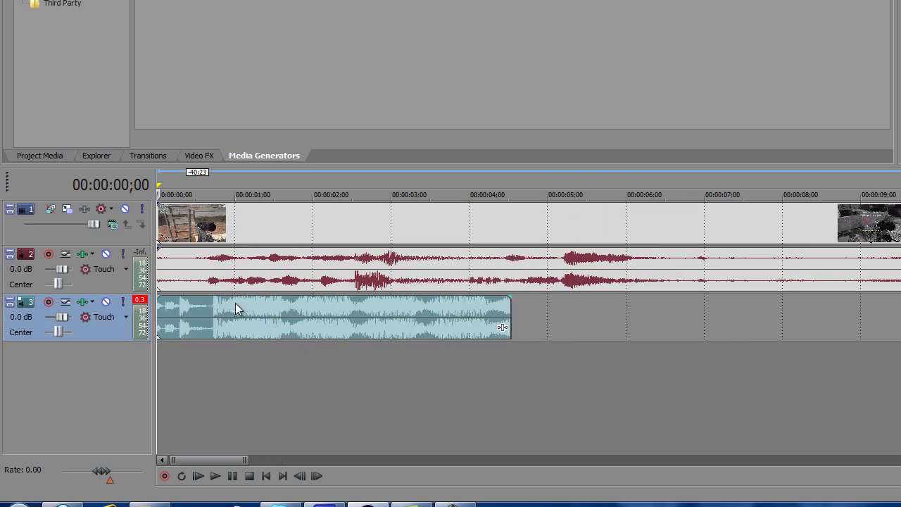
click(214, 282)
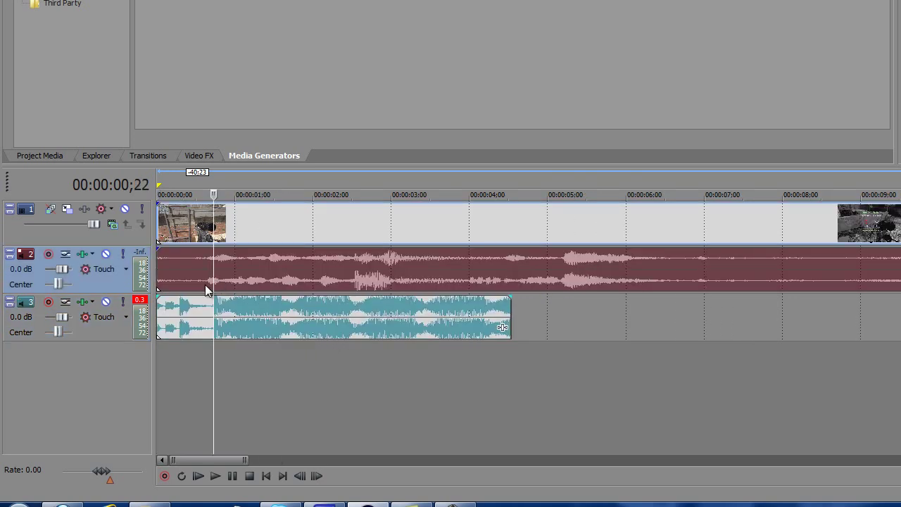
click(156, 281)
key(space)
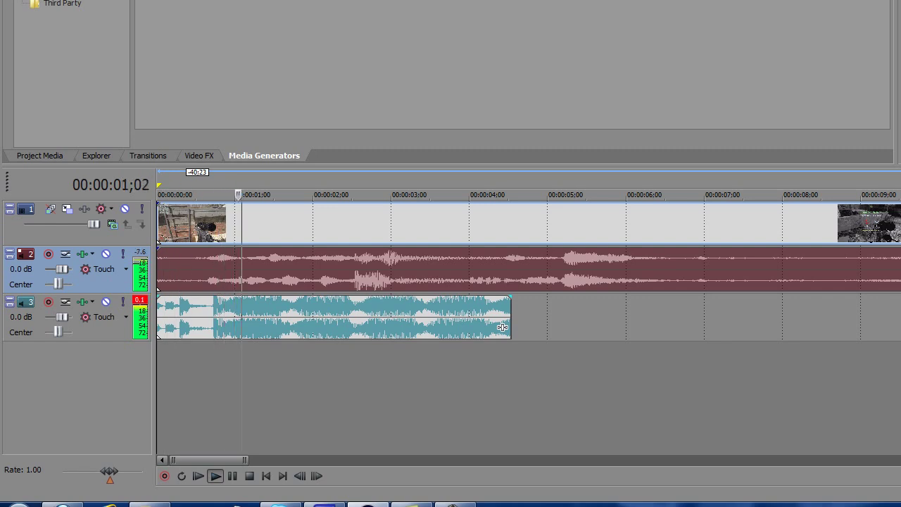
key(space)
click(214, 306)
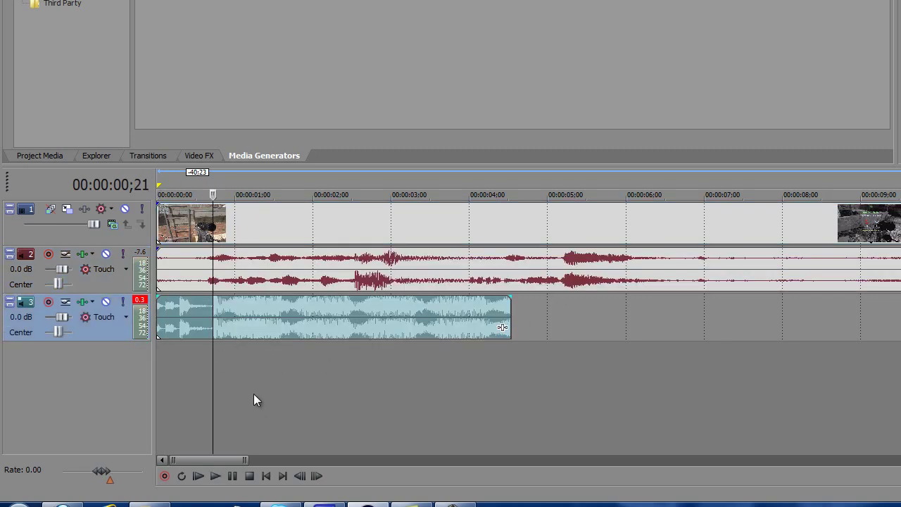
key(m)
Add marker 2 at the beat at 01;17 and marker 3 at 02;13
click(235, 264)
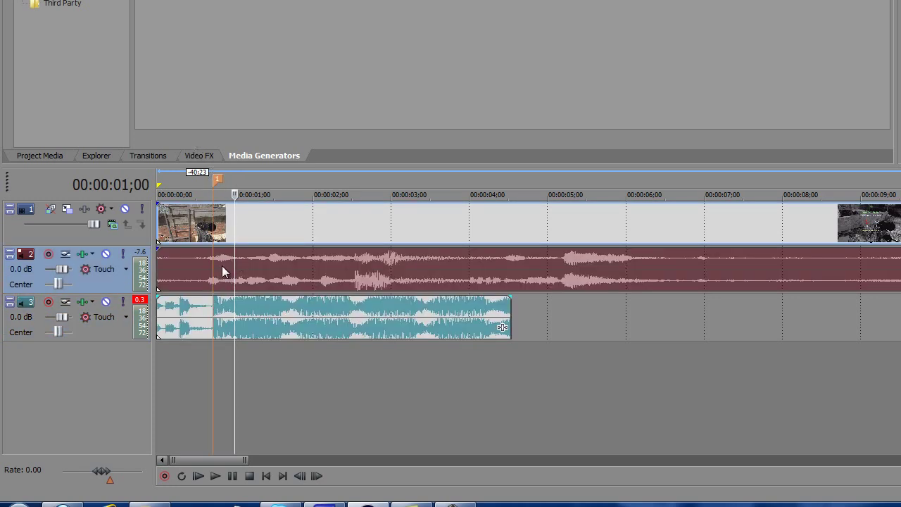
key(Left)
key(Left)
key(Left)
key(Left)
key(Left)
key(Left)
key(Left)
key(Left)
key(Left)
key(Left)
key(Left)
key(Left)
key(Left)
key(Left)
key(Left)
key(Left)
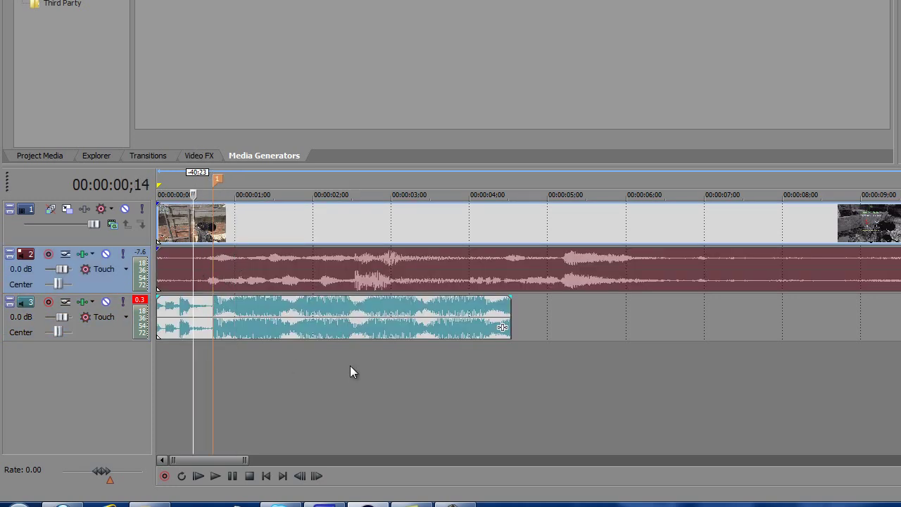
scroll(352, 368, up, 2)
key(space)
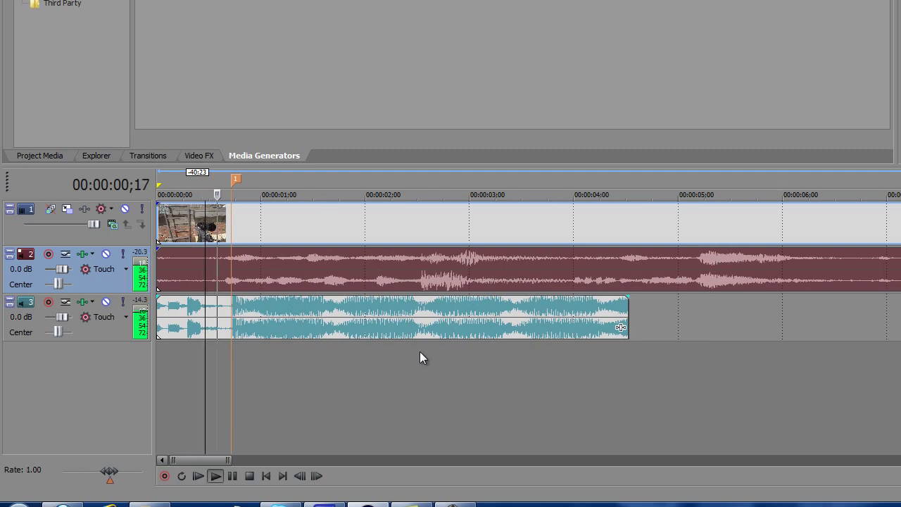
key(space)
click(321, 304)
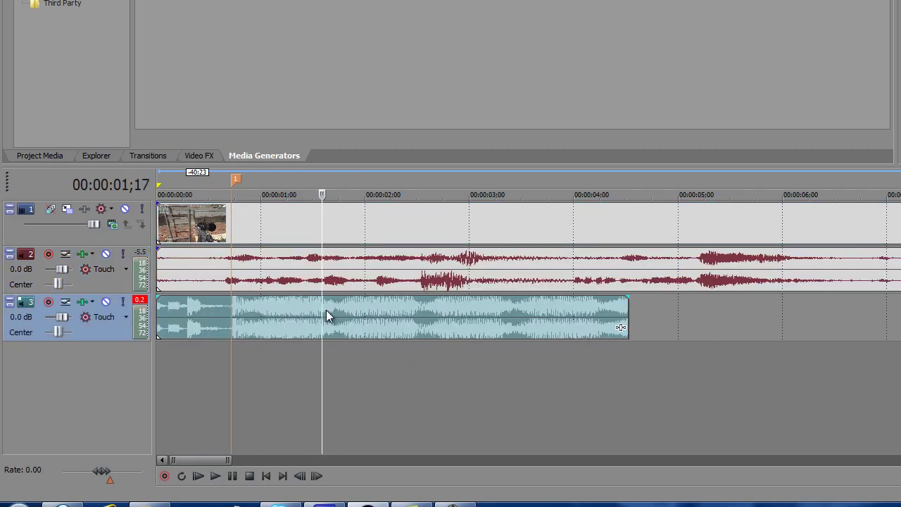
key(m)
key(Up)
key(space)
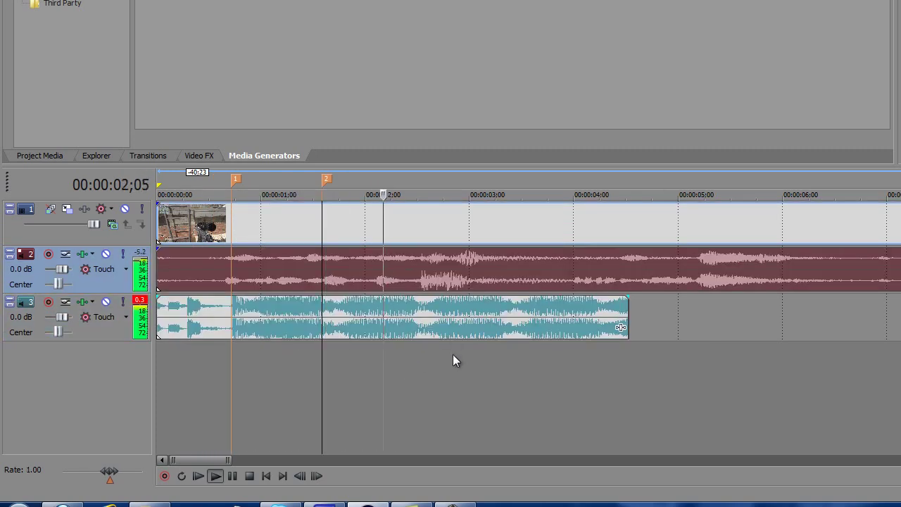
key(space)
click(412, 304)
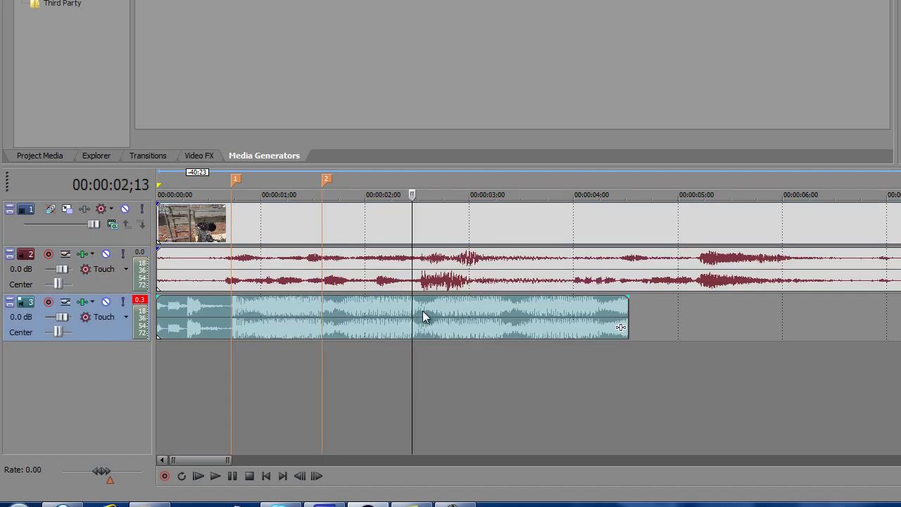
key(m)
Add marker 4 at 03;08, locate the fifth beat near 04;05, and return to the start
click(405, 283)
key(space)
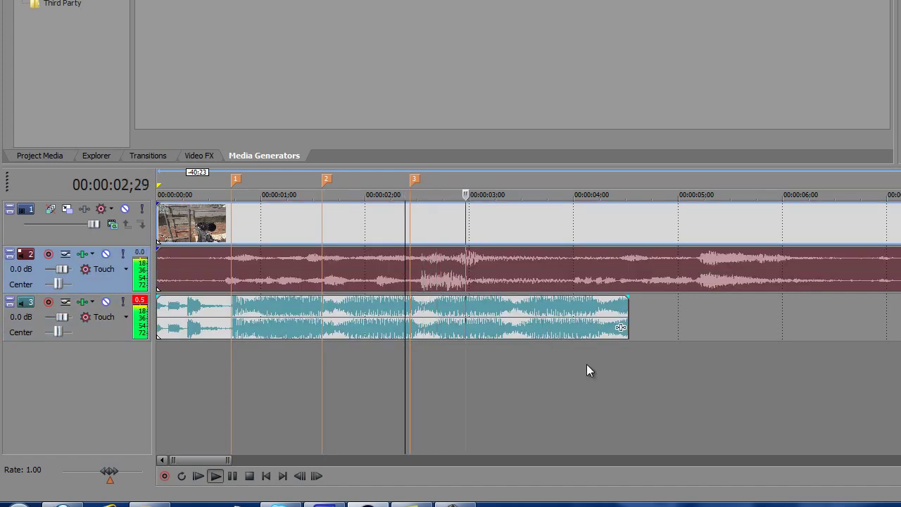
key(space)
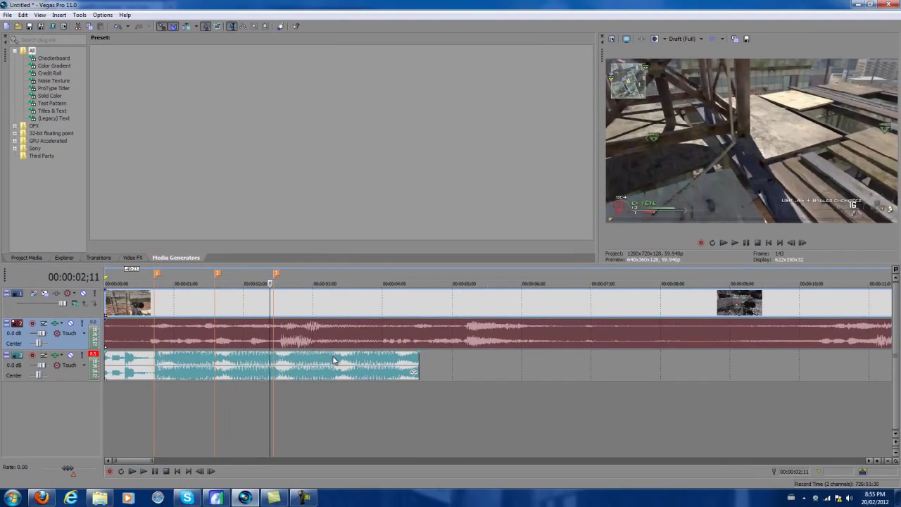
click(333, 360)
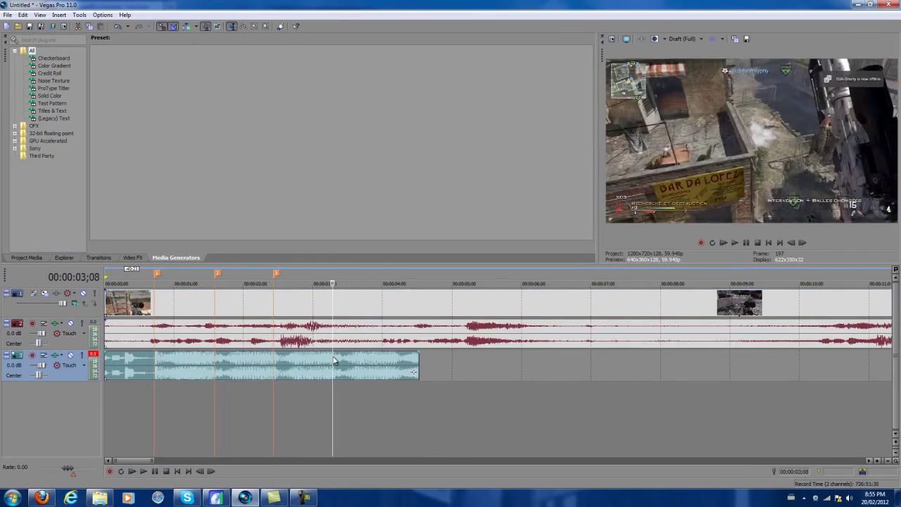
key(m)
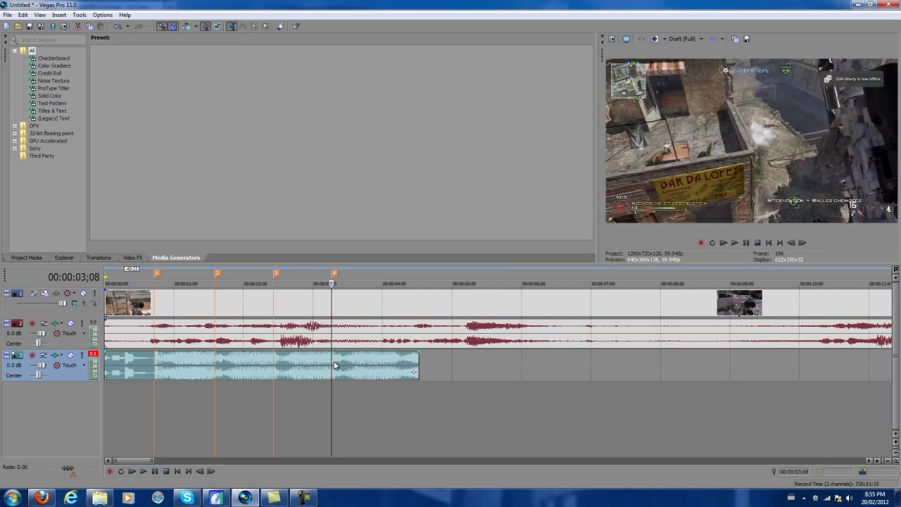
scroll(399, 397, up, 5)
scroll(477, 398, down, 5)
key(Left)
key(Left)
key(Left)
key(Left)
key(Left)
click(332, 364)
click(734, 242)
click(746, 244)
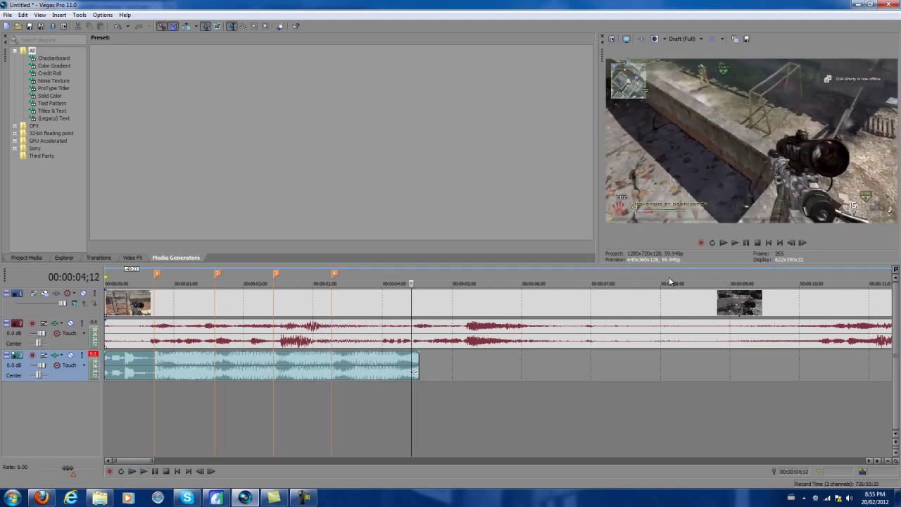
click(394, 358)
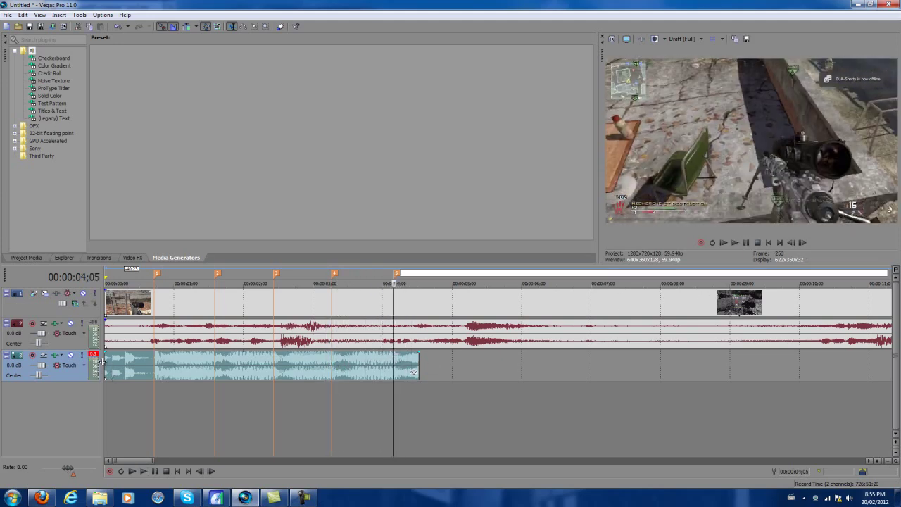
key(Home)
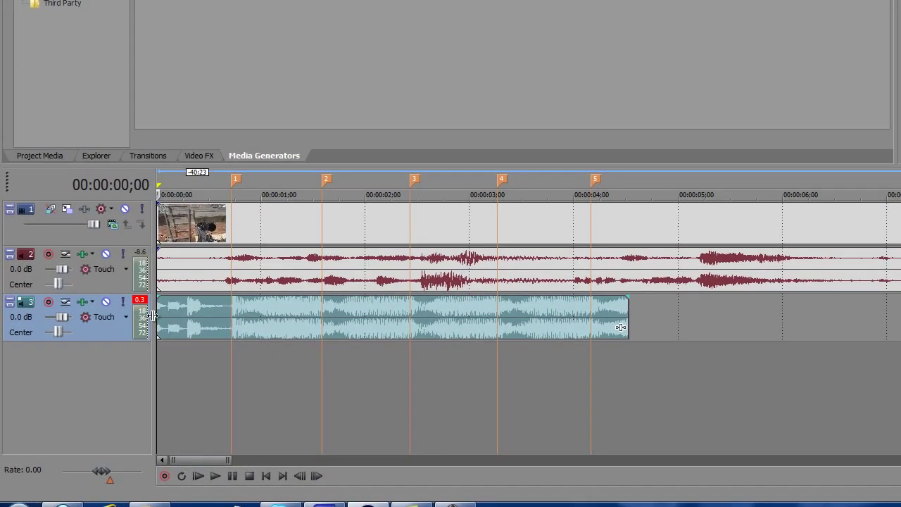
Insert an empty video track above the gameplay track and park the playhead at marker 1
right_click(128, 238)
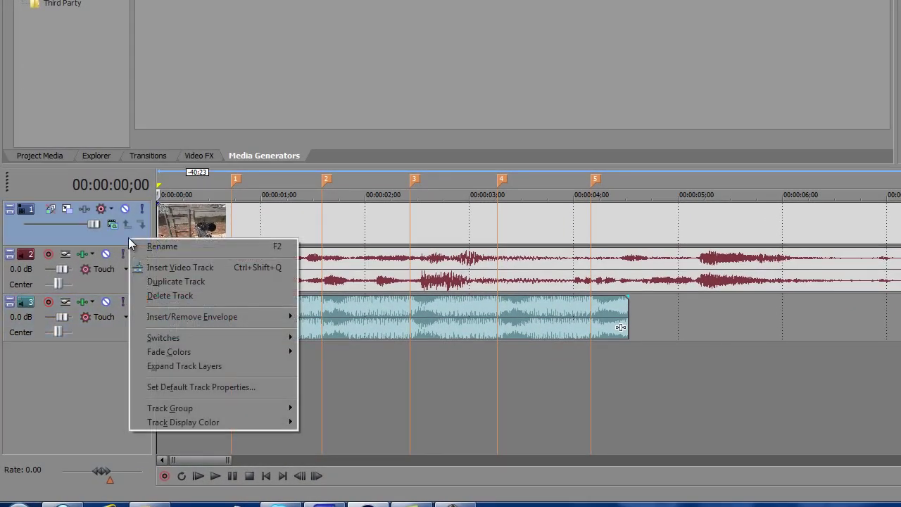
click(169, 268)
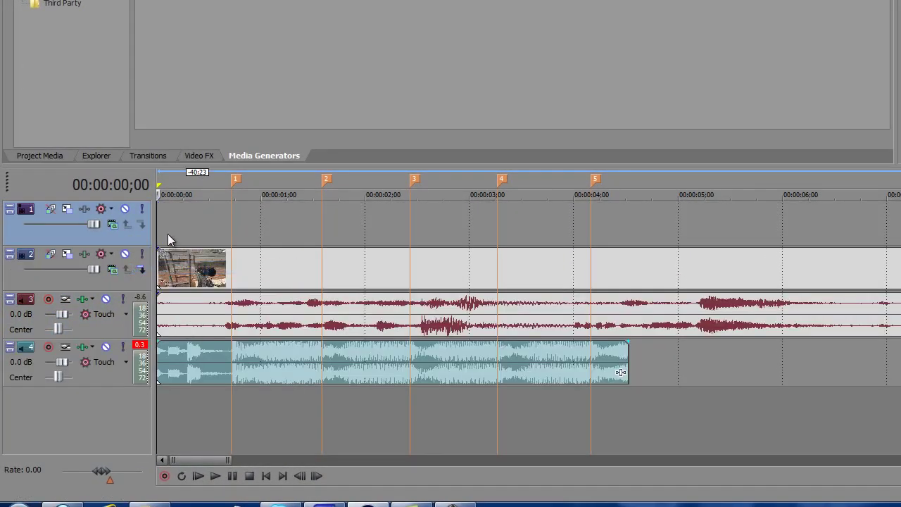
click(231, 225)
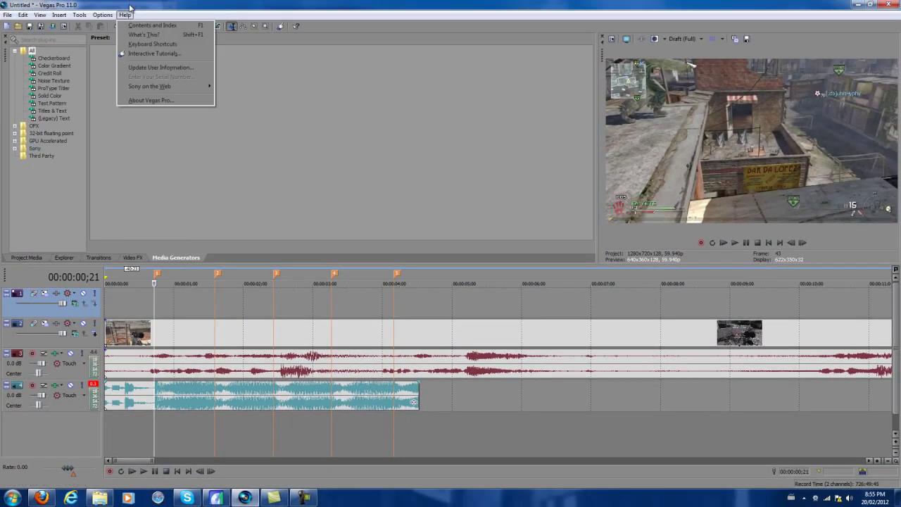
Drop the Orange Solid Color preset onto the new top track at marker 1
click(130, 9)
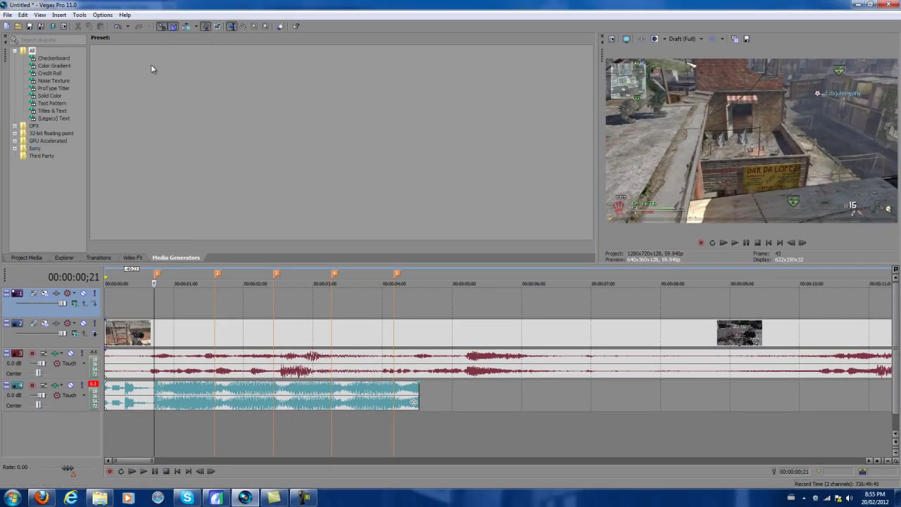
click(53, 96)
click(53, 89)
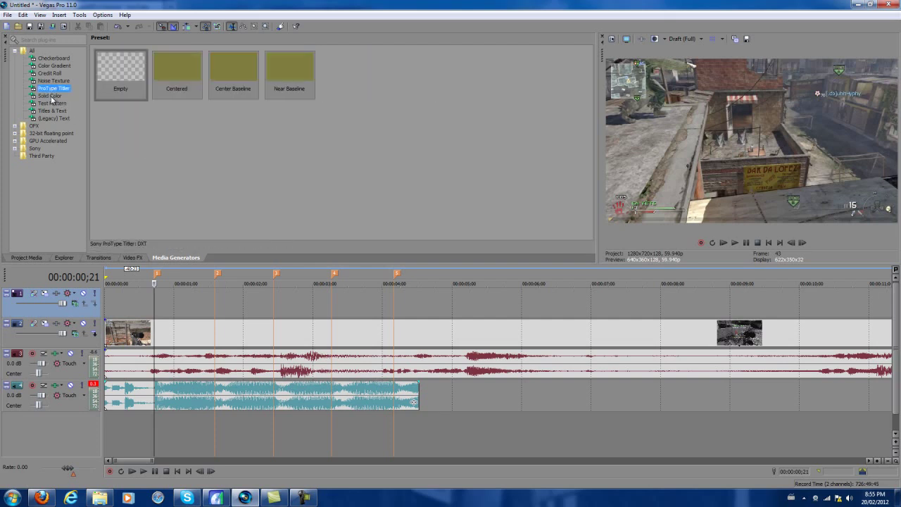
click(51, 96)
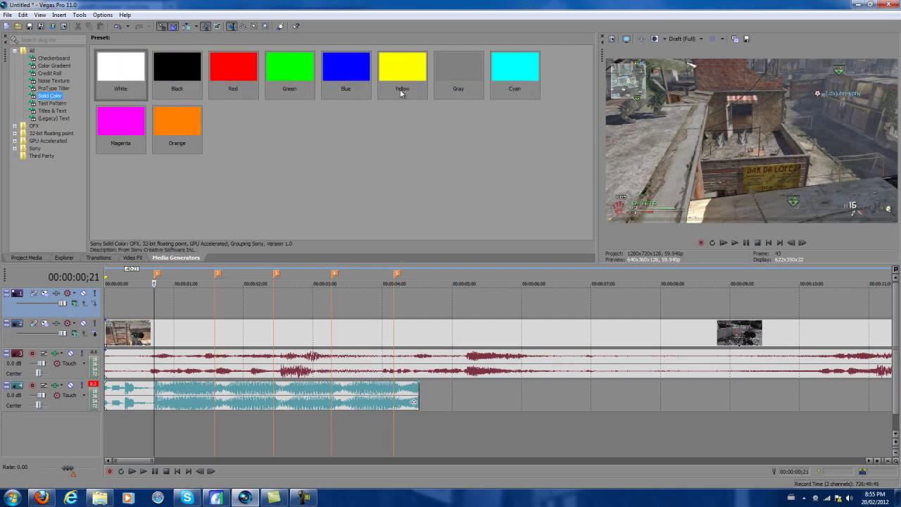
drag(174, 116, 199, 313)
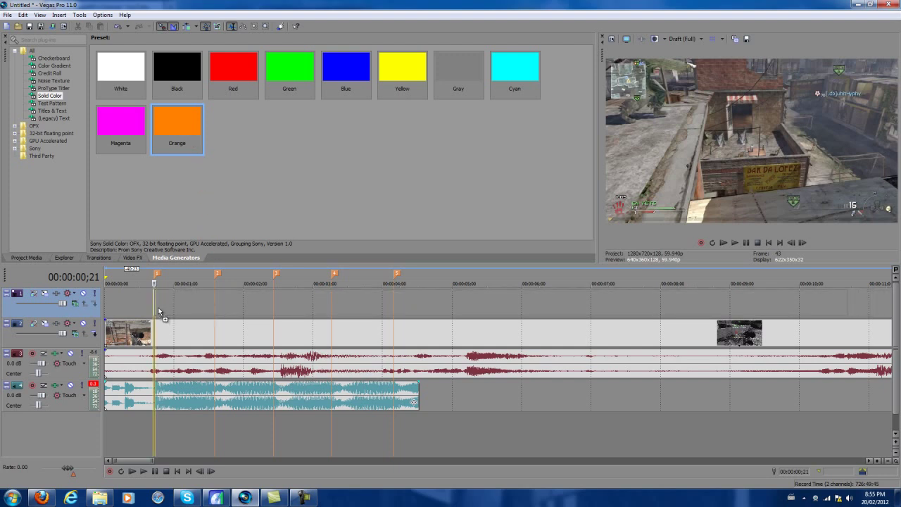
drag(159, 310, 159, 316)
drag(294, 311, 323, 311)
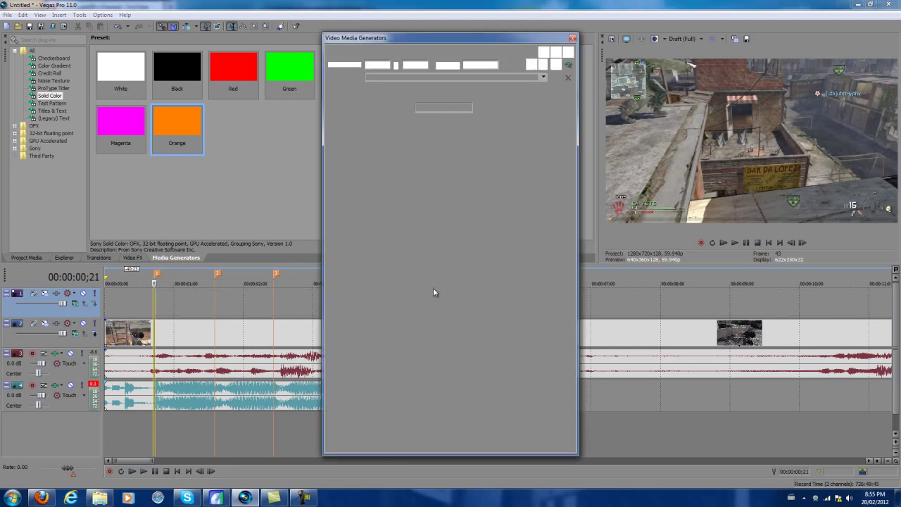
click(573, 38)
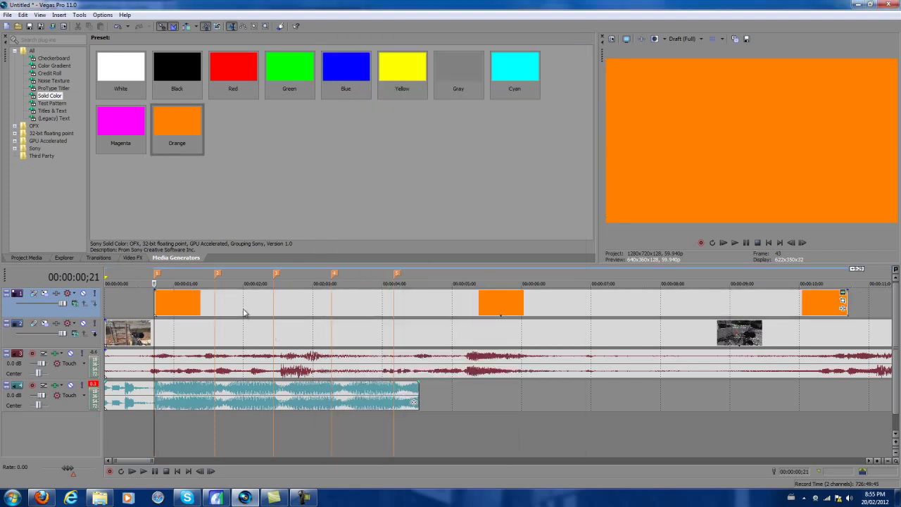
Split the orange event at marker 2 and delete the part after it
click(215, 306)
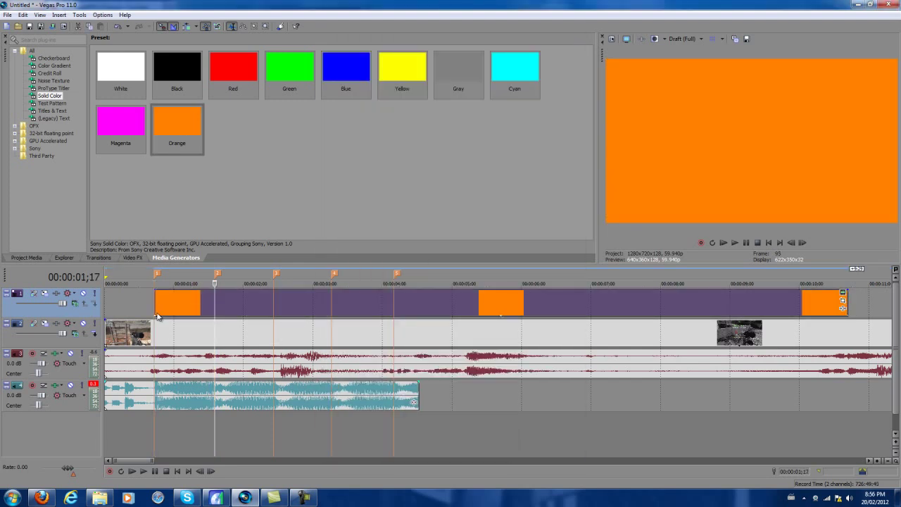
key(s)
right_click(252, 313)
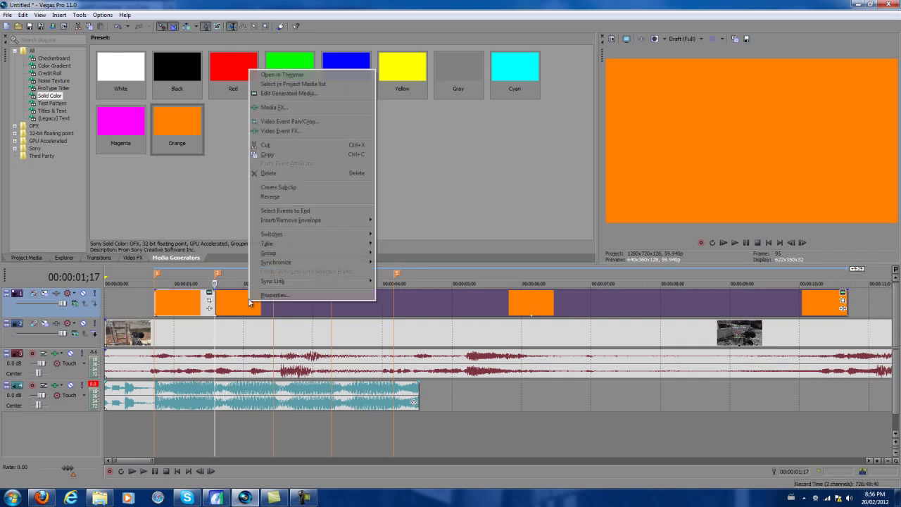
click(297, 175)
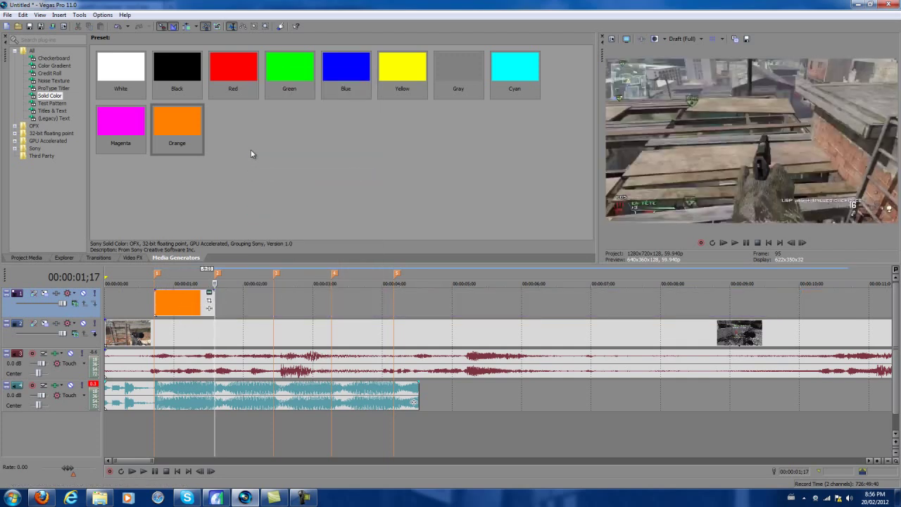
Add a Red solid colour after the orange and trim it at marker 3
drag(240, 61, 220, 308)
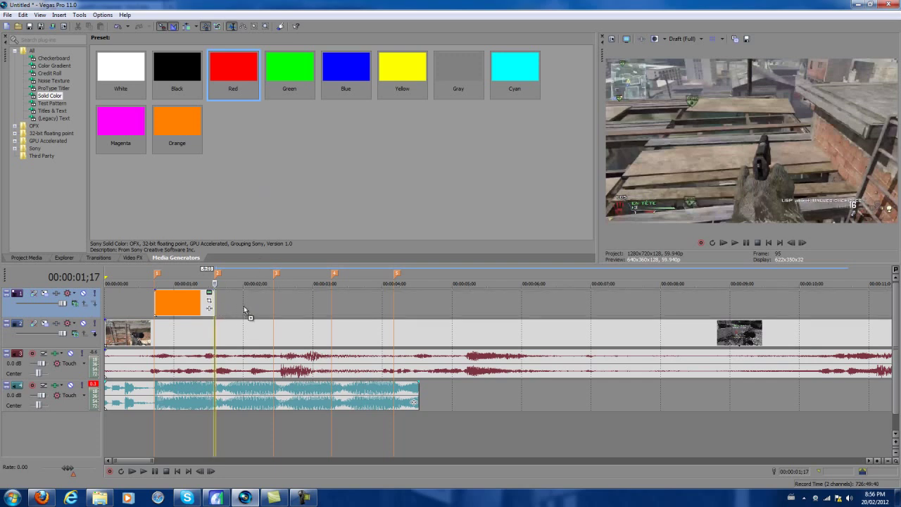
drag(292, 310, 220, 307)
click(572, 38)
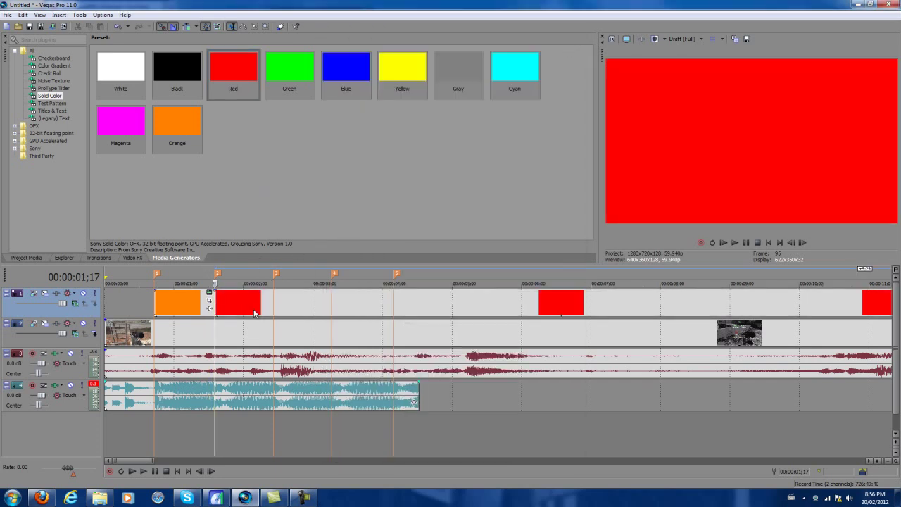
click(271, 305)
right_click(298, 306)
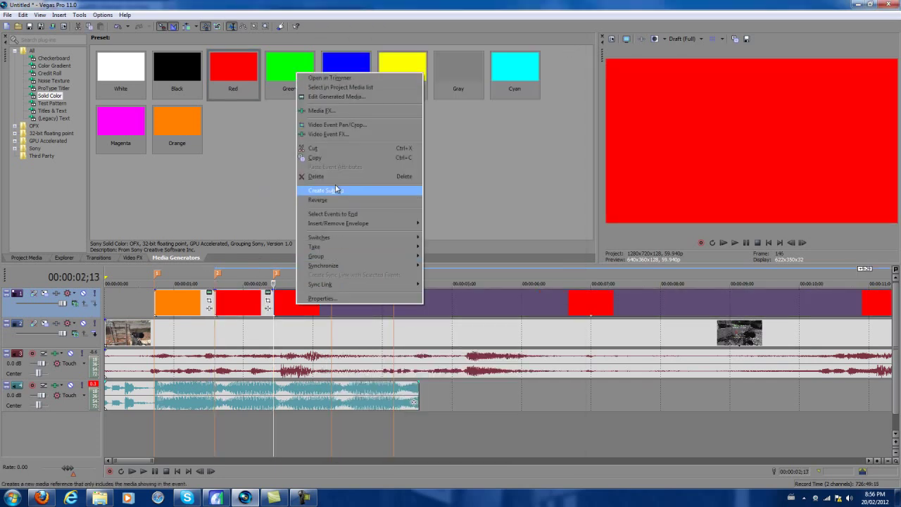
click(338, 178)
Add a Yellow solid colour after the red and trim it at marker 4
drag(139, 126, 316, 240)
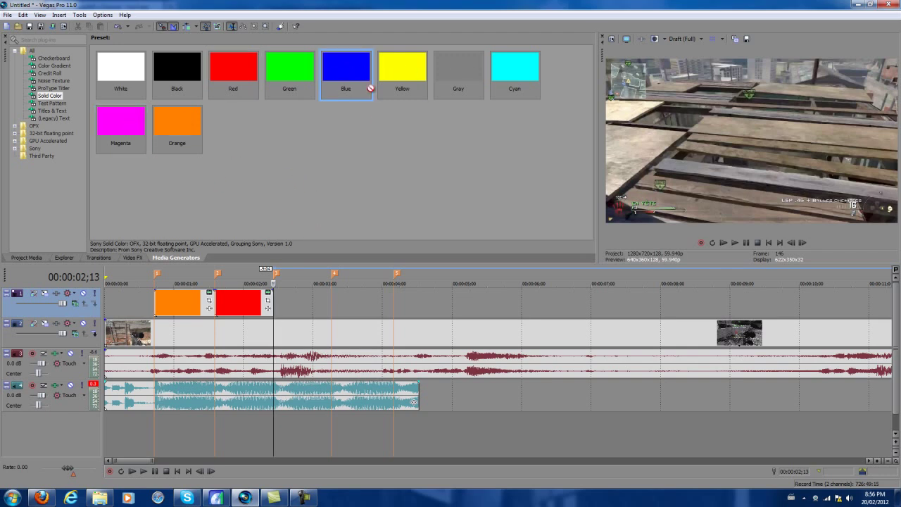
drag(406, 77, 279, 307)
click(573, 37)
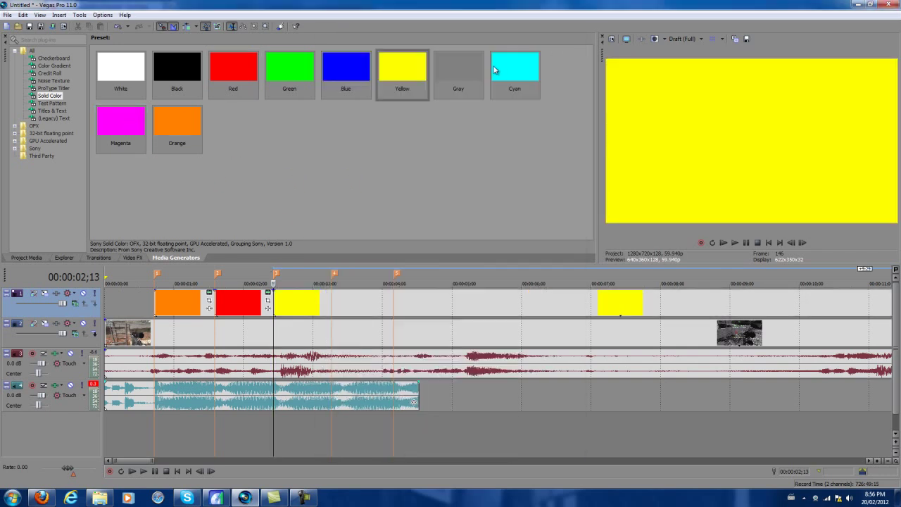
click(333, 312)
right_click(356, 307)
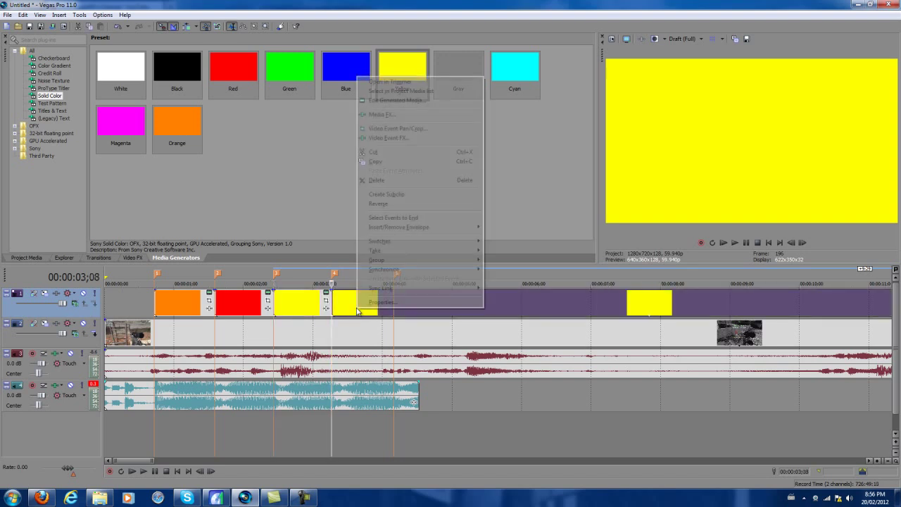
click(395, 181)
Add a Cyan solid colour after the yellow and trim it at marker 5
drag(526, 65, 332, 304)
click(573, 37)
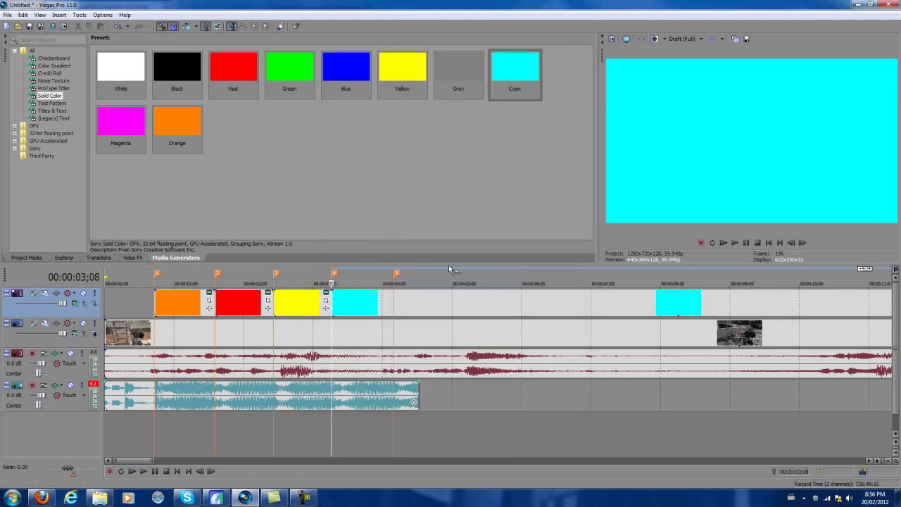
click(394, 310)
key(ctrl+v)
right_click(430, 308)
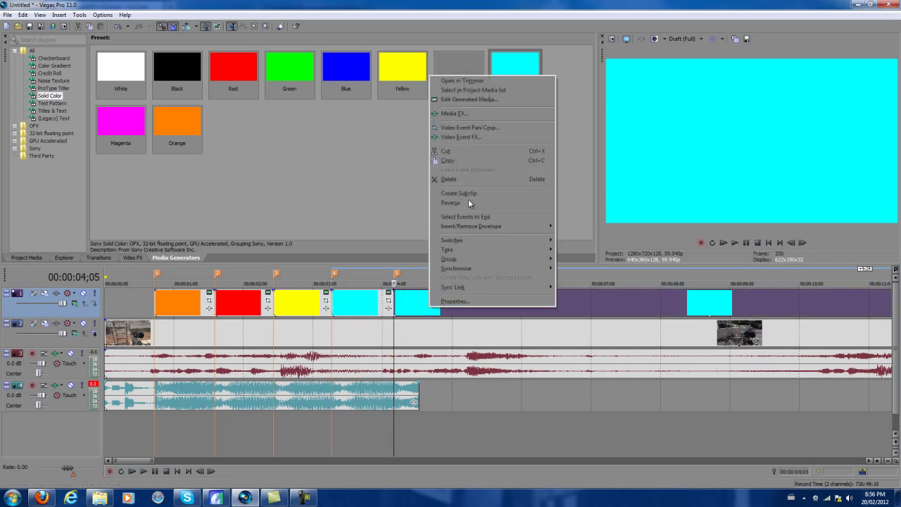
click(471, 182)
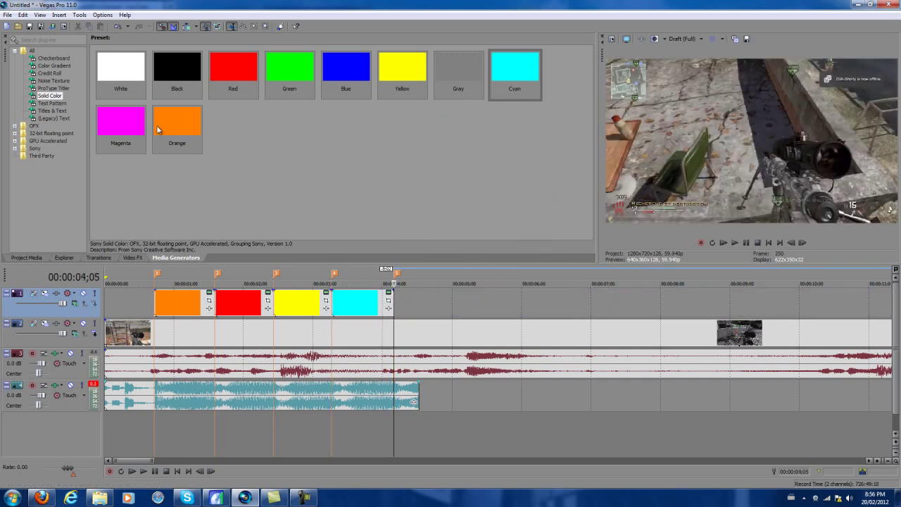
Place a Magenta solid colour at marker 5 and cut it off at 04;16
drag(137, 128, 394, 310)
click(573, 39)
click(419, 309)
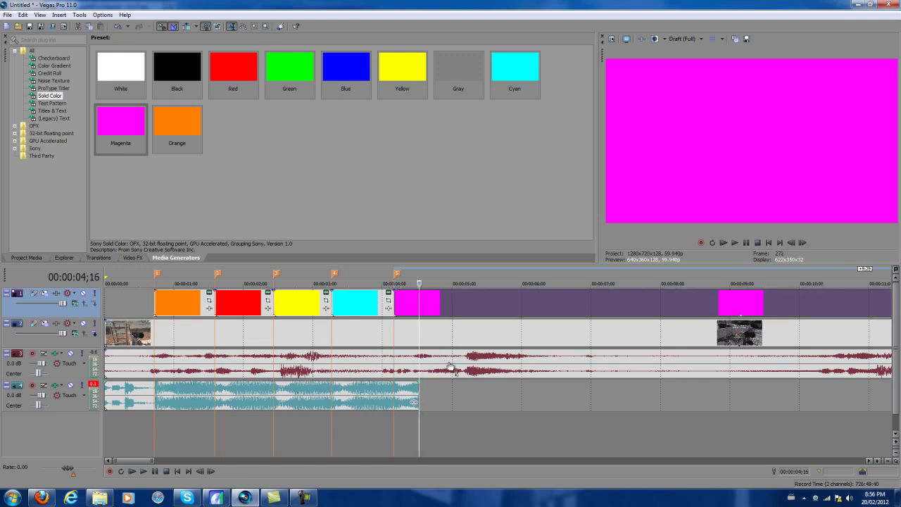
key(s)
right_click(481, 313)
click(498, 173)
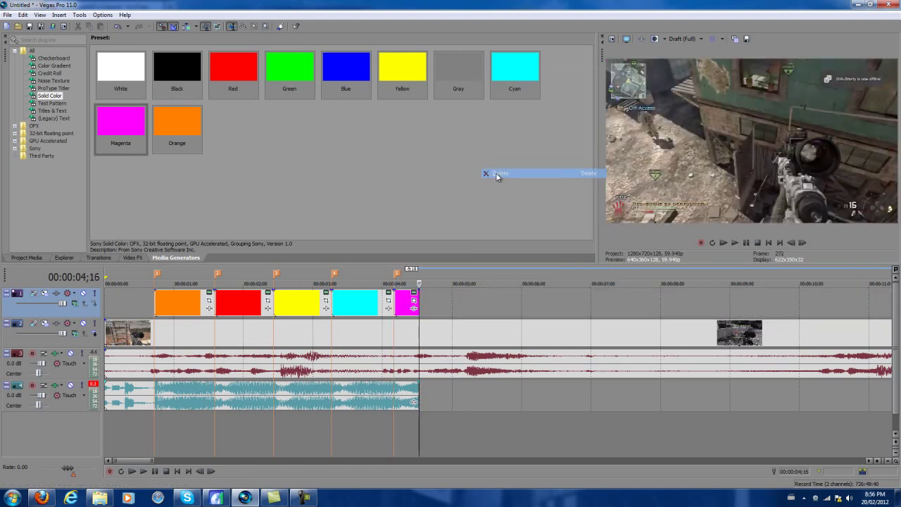
click(142, 307)
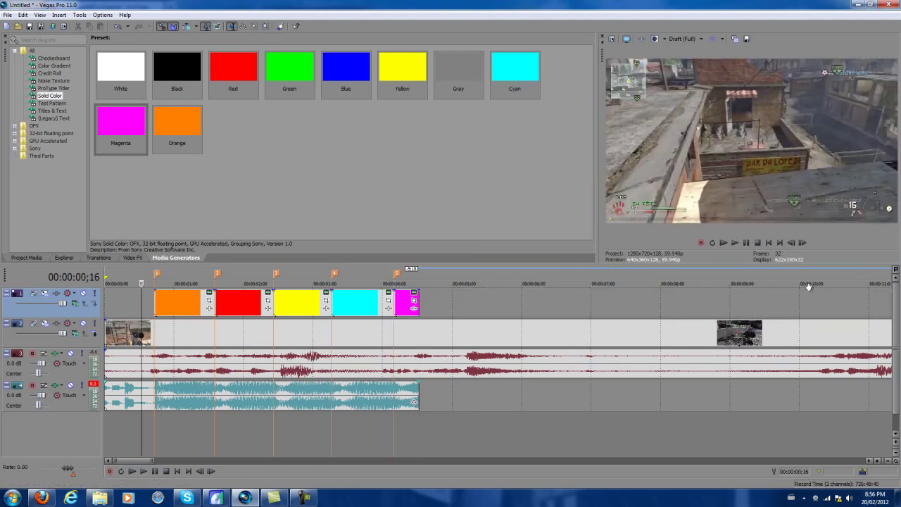
click(734, 242)
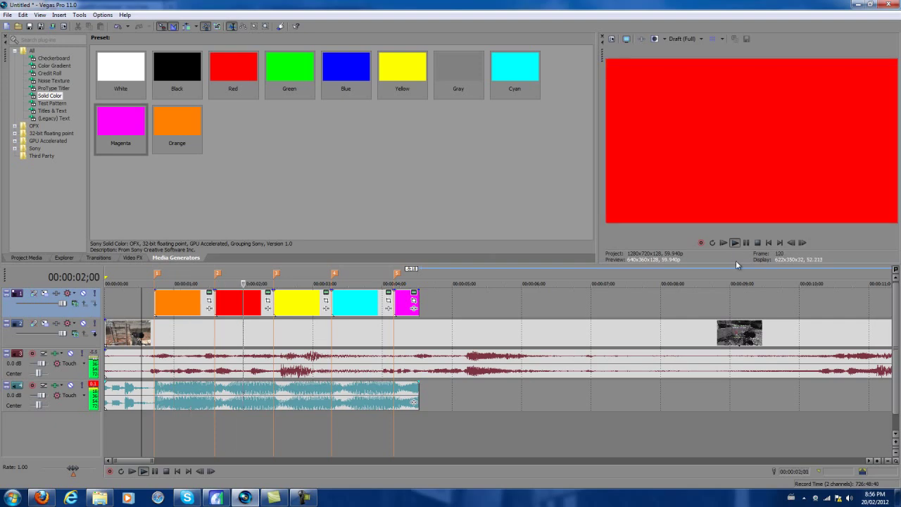
click(746, 243)
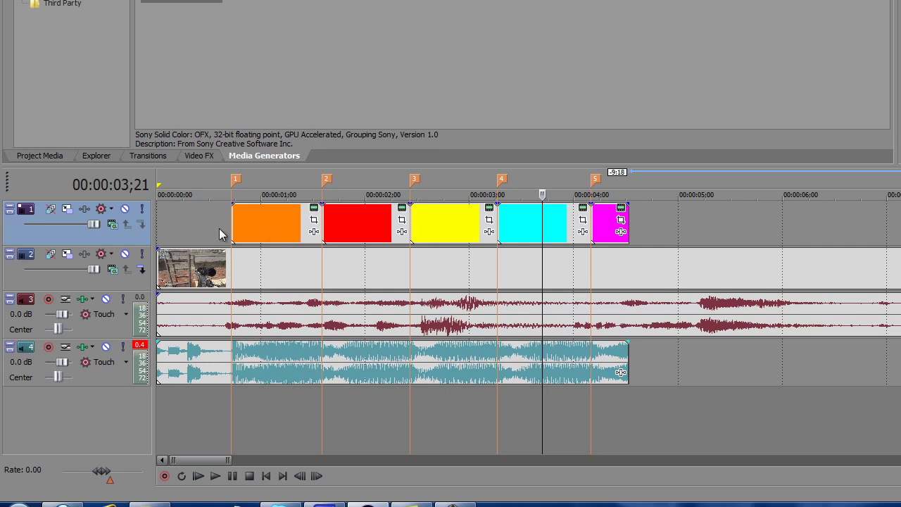
click(215, 227)
double_click(214, 216)
Lower the flashes' opacity lines: orange 36%, red, yellow 37%, cyan 32%, magenta 44%
click(214, 216)
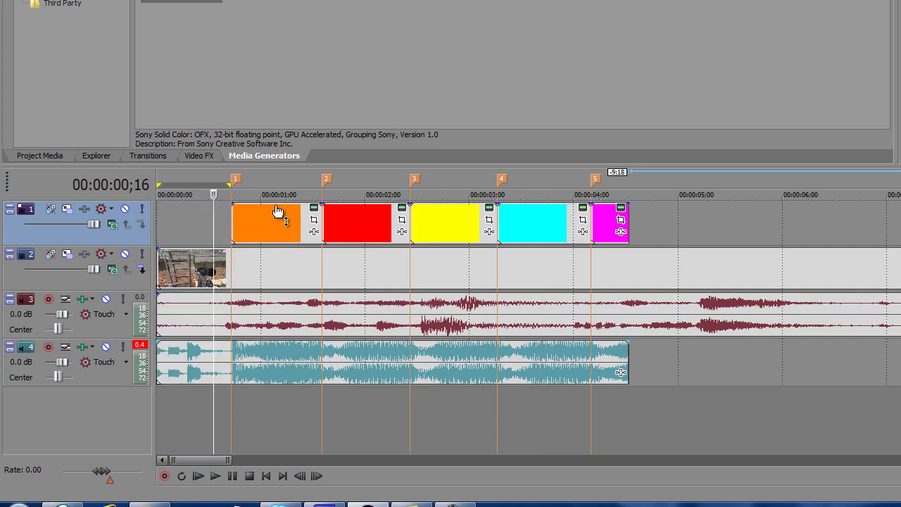
mouse_move(278, 209)
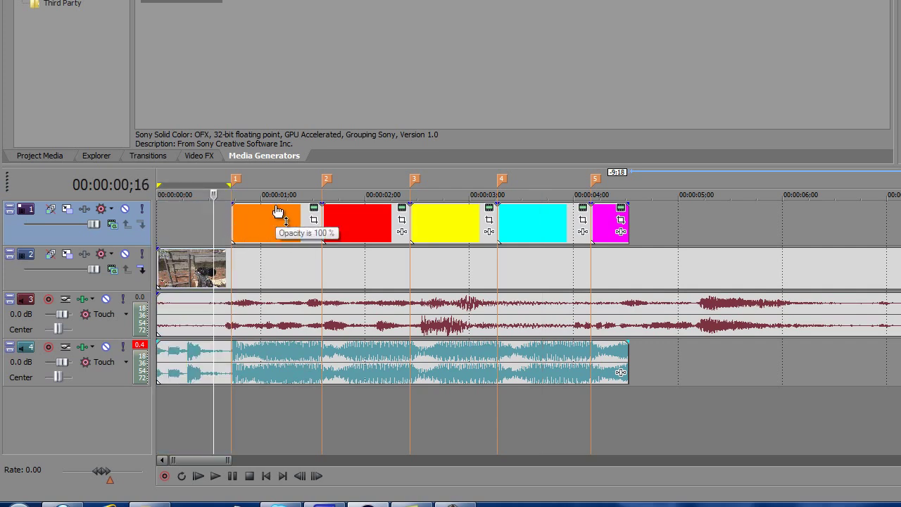
drag(278, 211, 284, 238)
drag(364, 209, 363, 234)
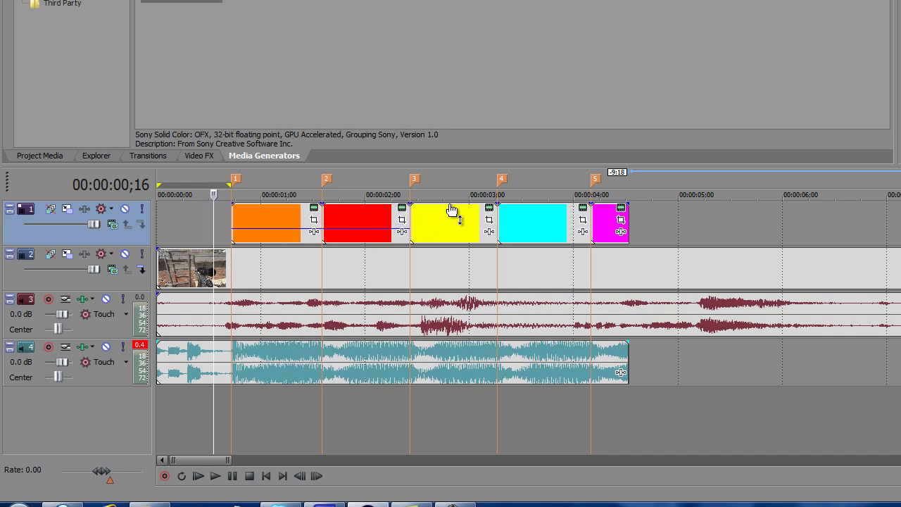
drag(452, 211, 454, 236)
drag(555, 207, 553, 235)
drag(609, 210, 611, 238)
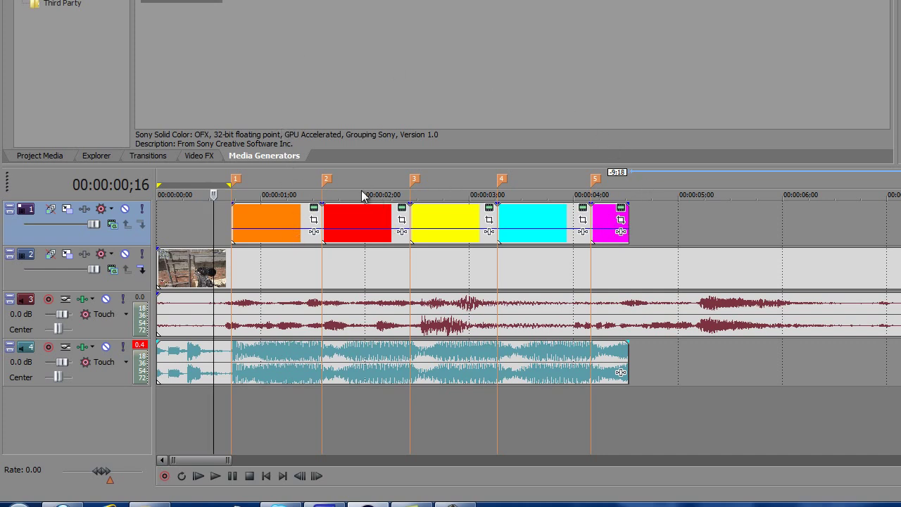
mouse_move(354, 236)
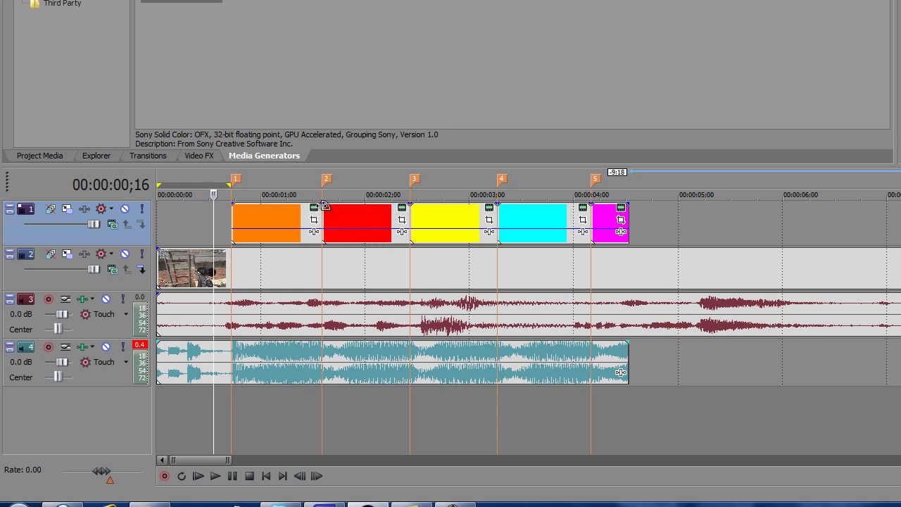
Drag the fade-out handles across the orange, red, yellow, cyan and magenta flashes
mouse_move(324, 205)
drag(323, 204, 232, 240)
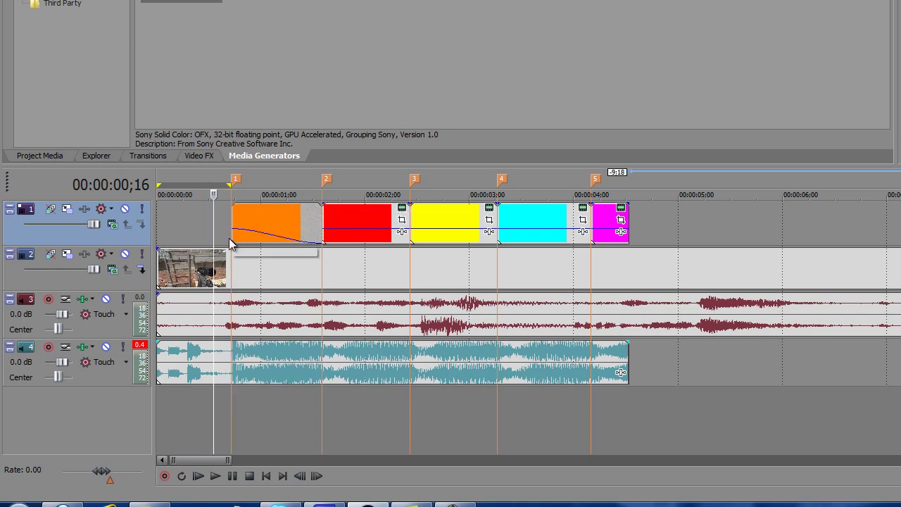
mouse_move(411, 202)
mouse_down()
mouse_move(363, 218)
mouse_move(324, 211)
mouse_up()
drag(499, 205, 411, 219)
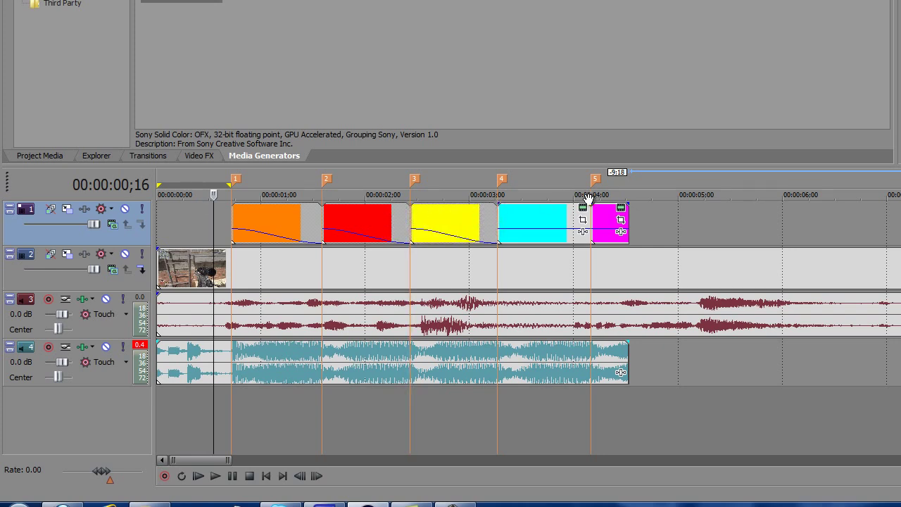
drag(590, 199, 498, 215)
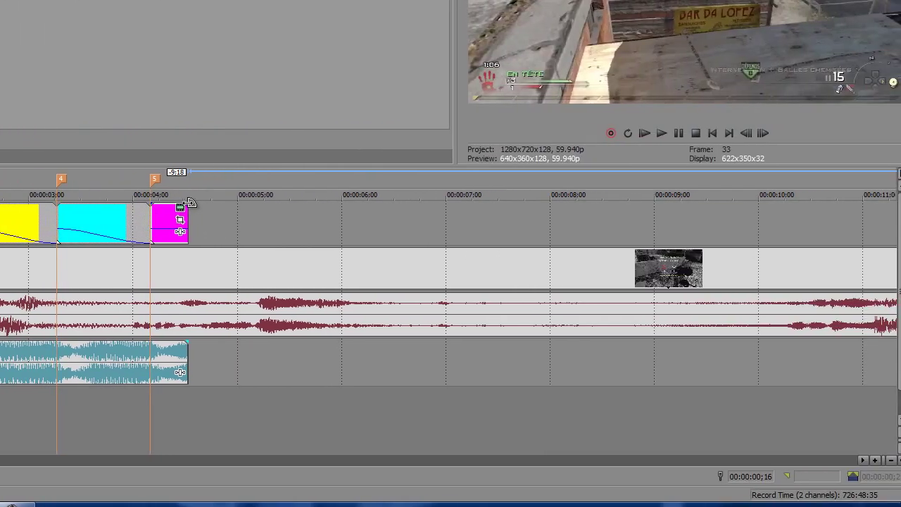
drag(189, 203, 149, 216)
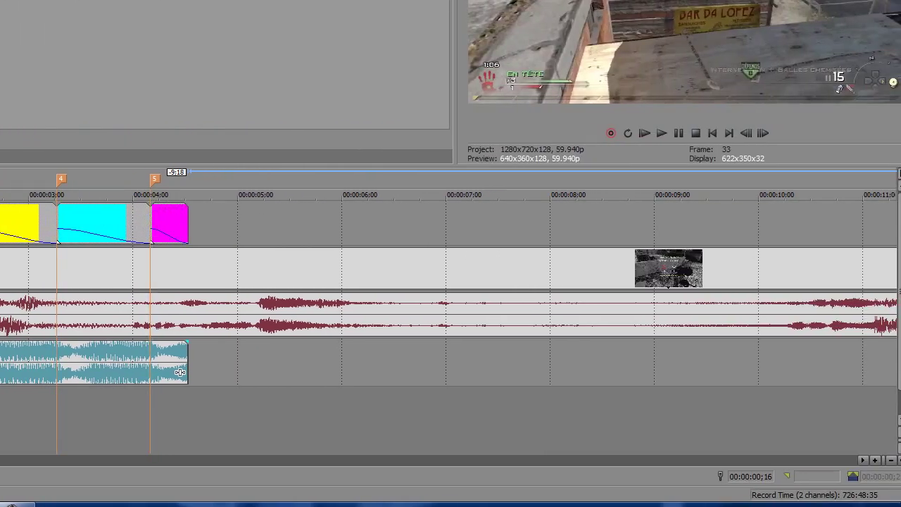
key(space)
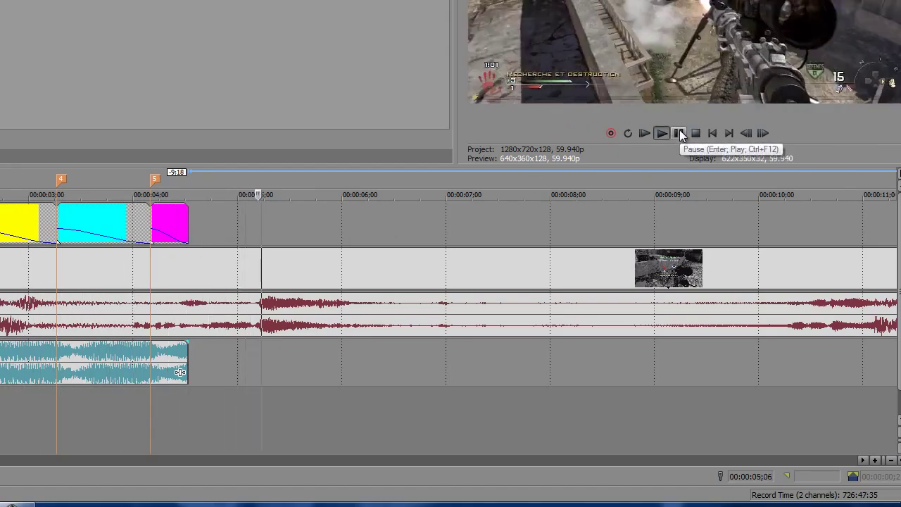
click(679, 131)
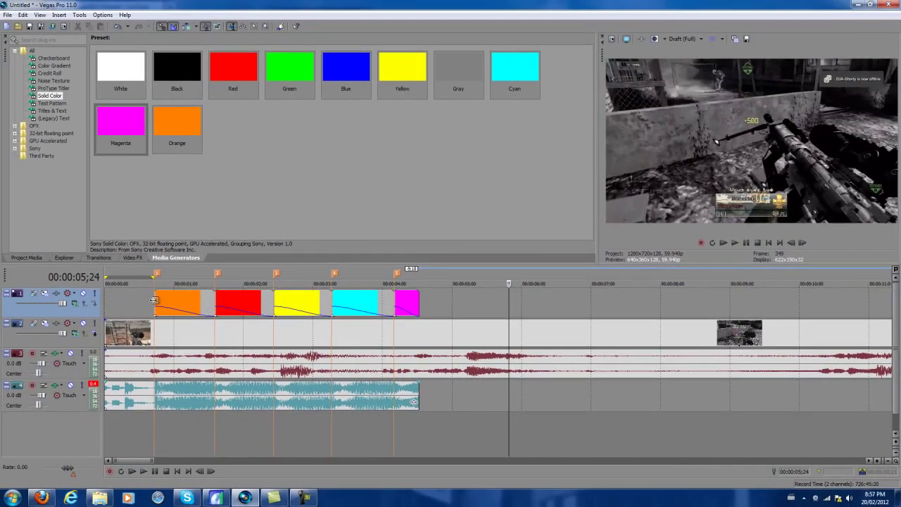
click(150, 303)
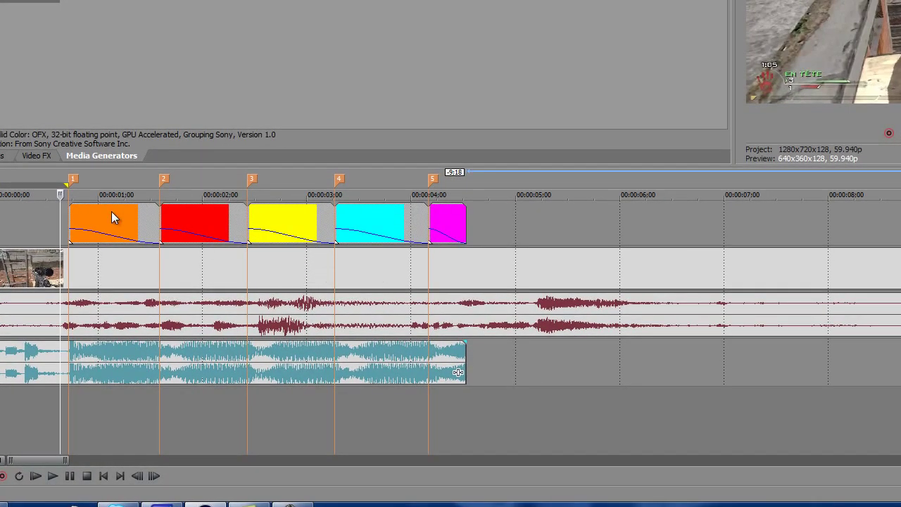
click(122, 224)
click(45, 211)
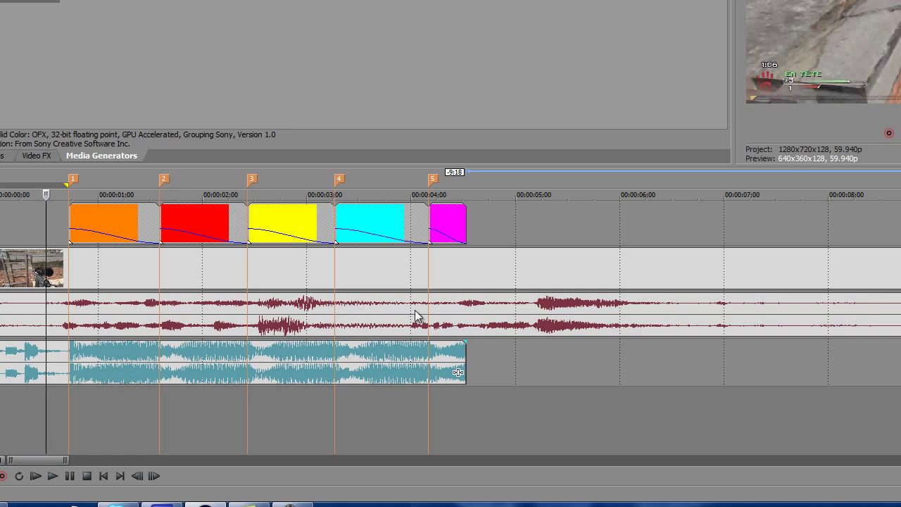
click(427, 280)
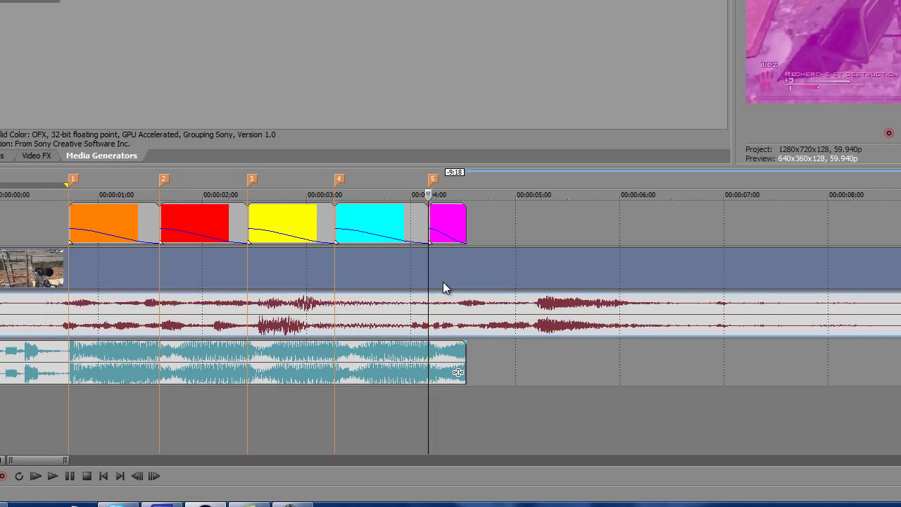
click(559, 281)
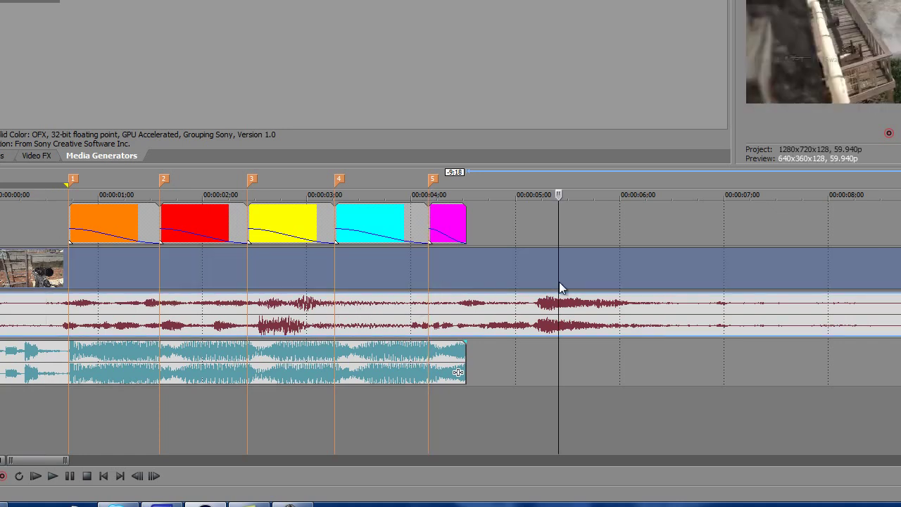
click(621, 269)
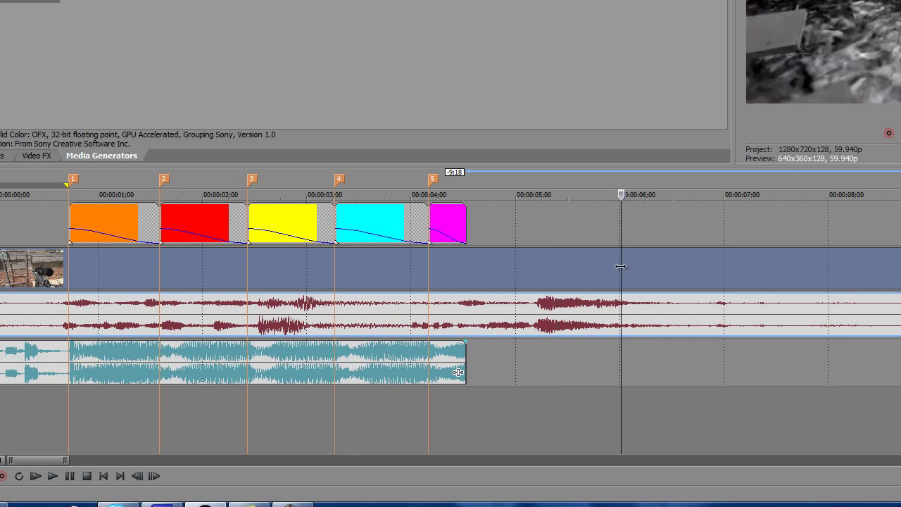
click(620, 266)
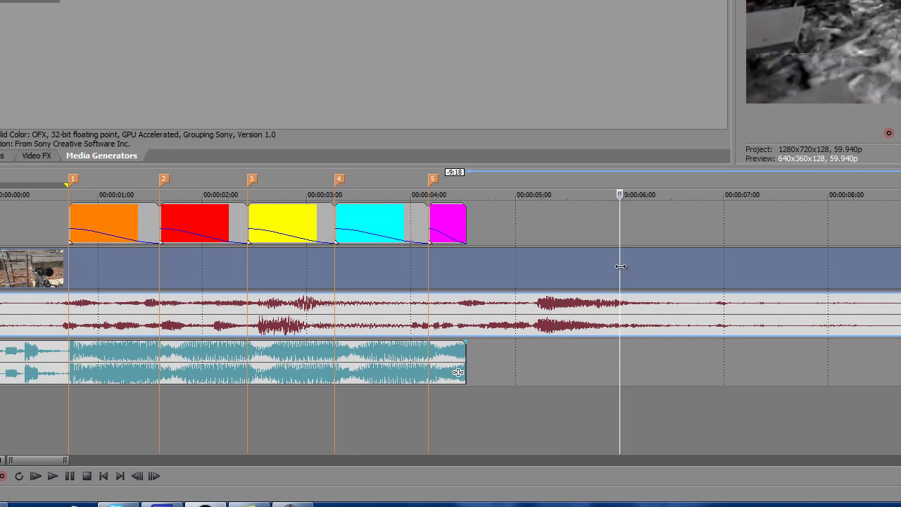
click(723, 267)
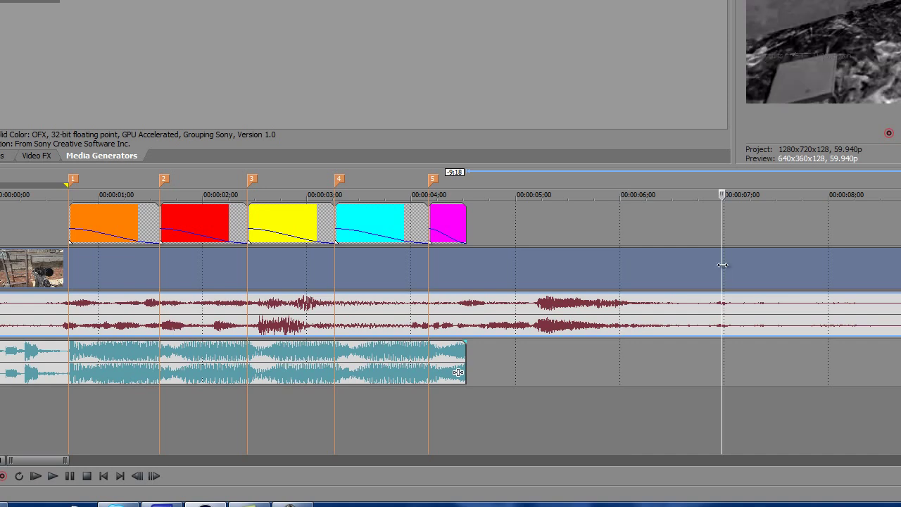
click(723, 265)
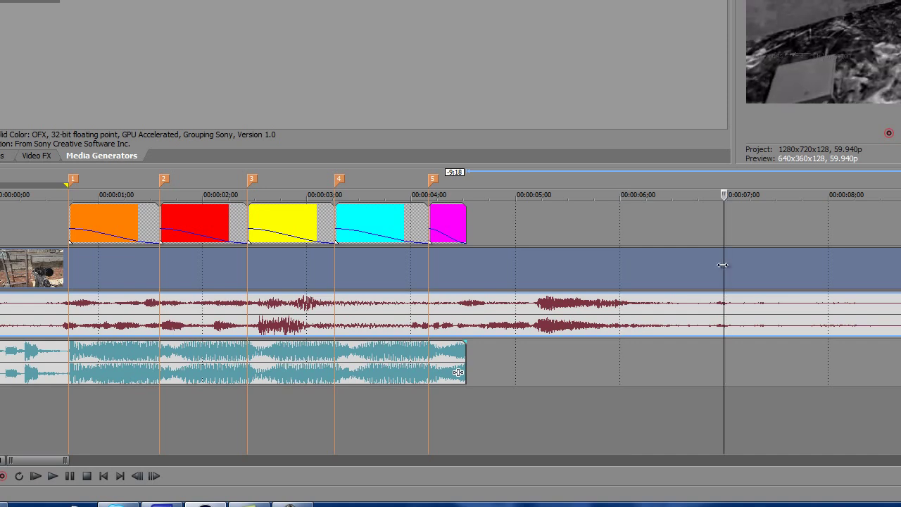
click(515, 276)
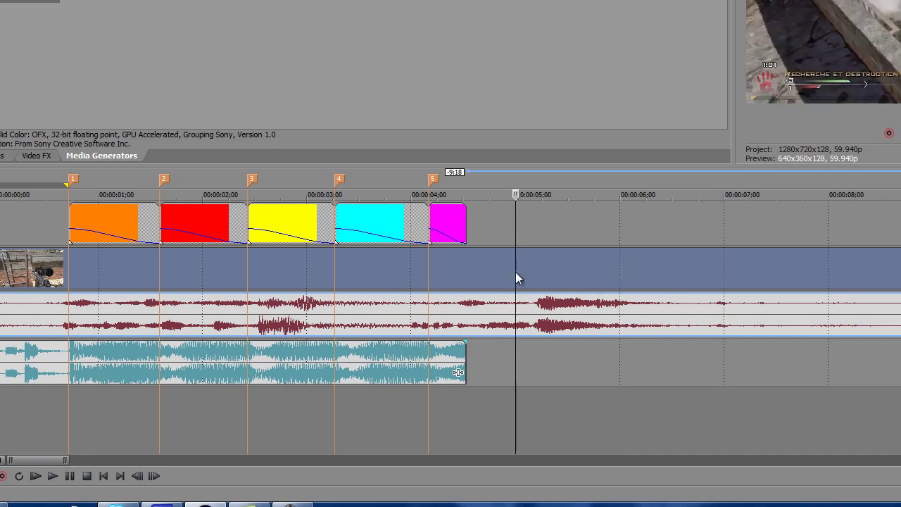
click(409, 258)
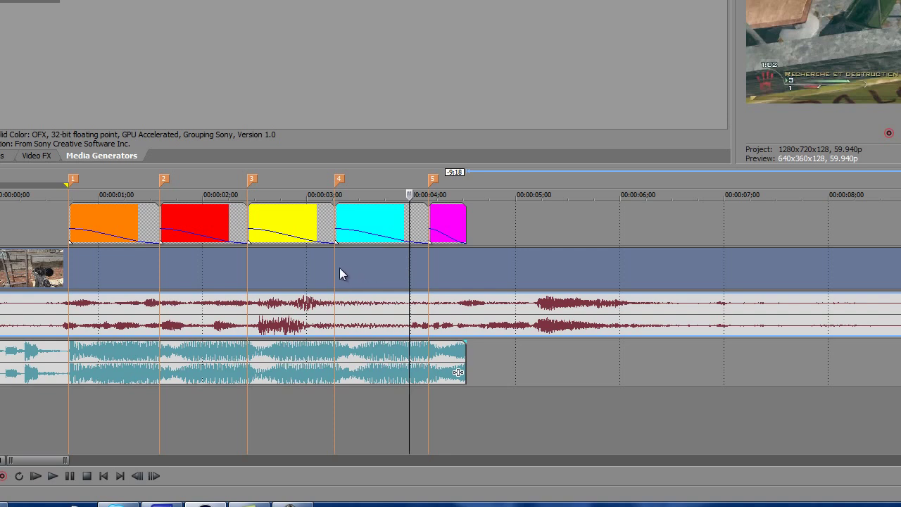
click(306, 266)
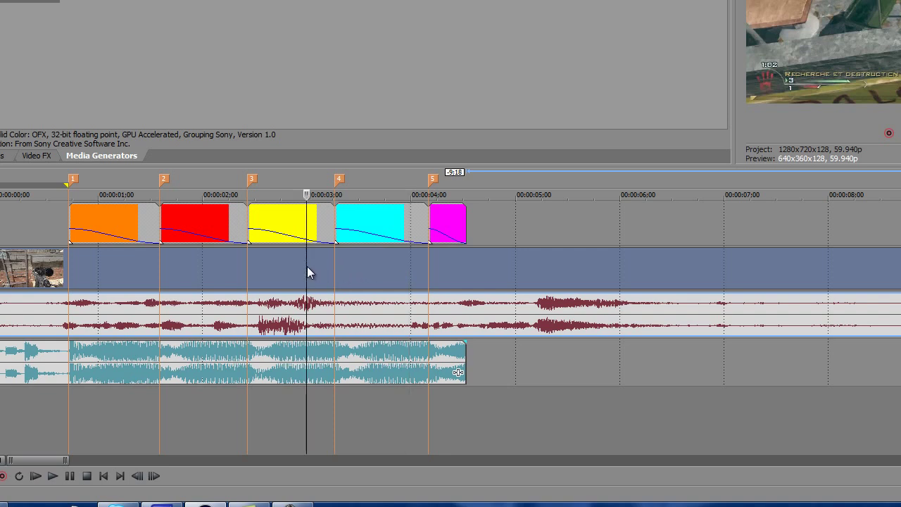
click(202, 259)
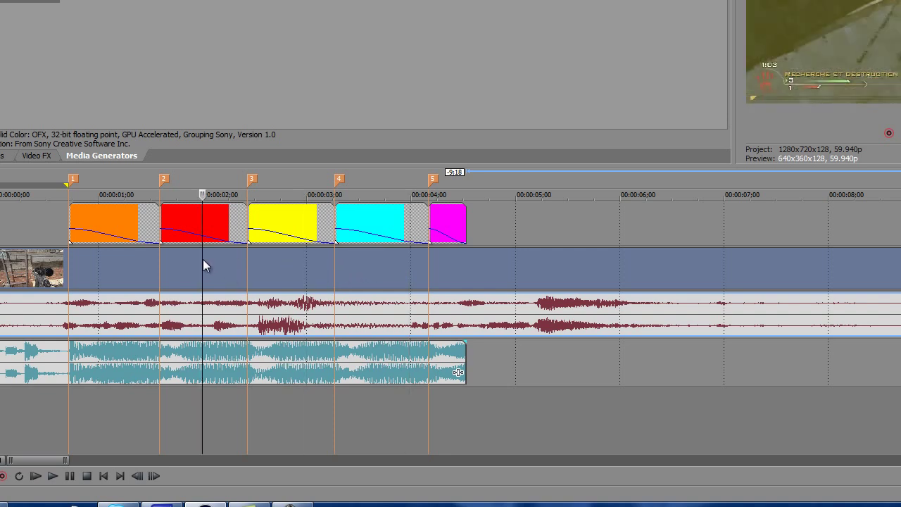
click(98, 260)
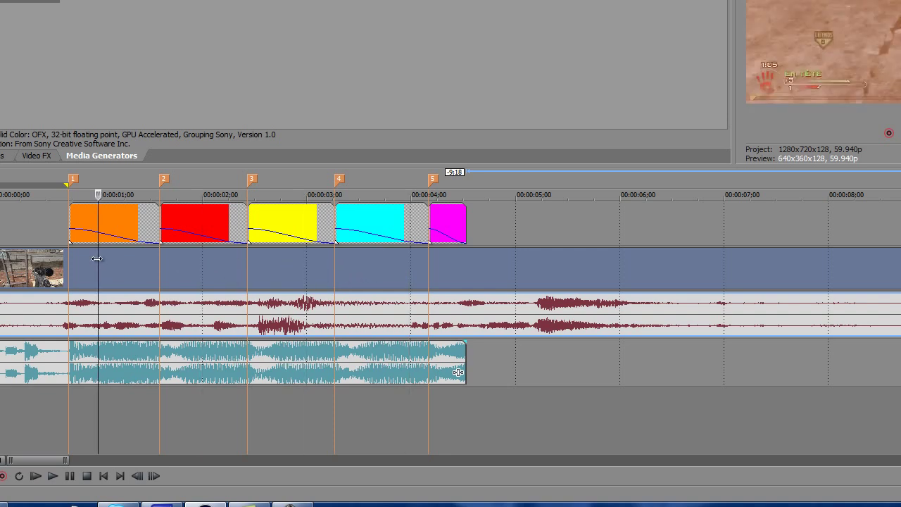